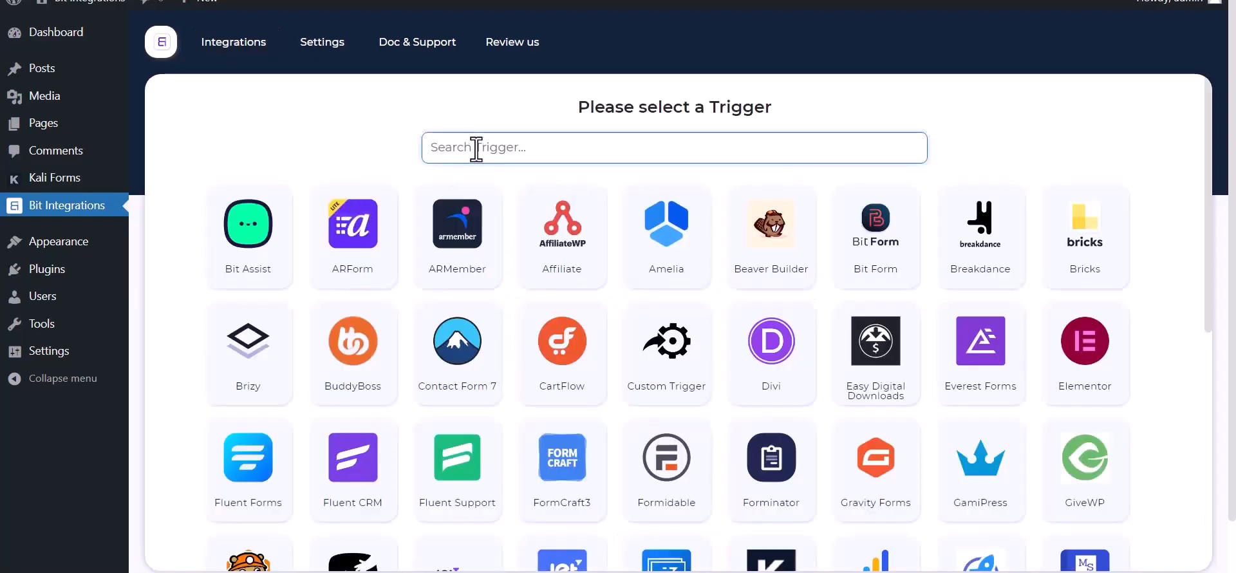
# - Set Kali Forms as the trigger, copy its webhook URL and start fetching test data
pyautogui.write('ka')
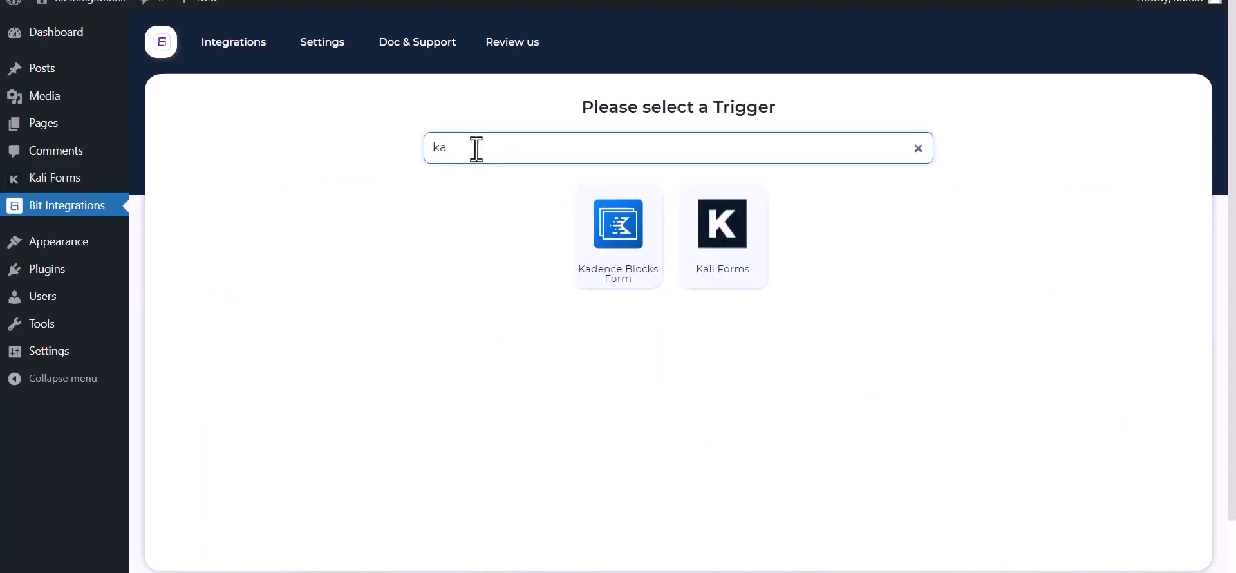
pyautogui.click(734, 267)
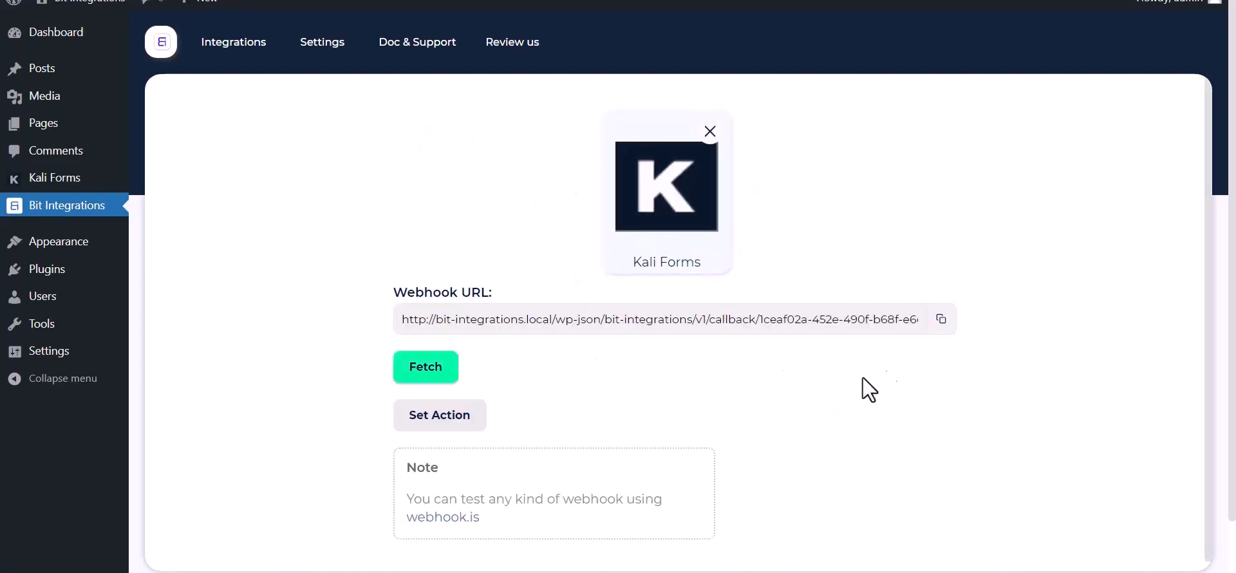
pyautogui.click(940, 321)
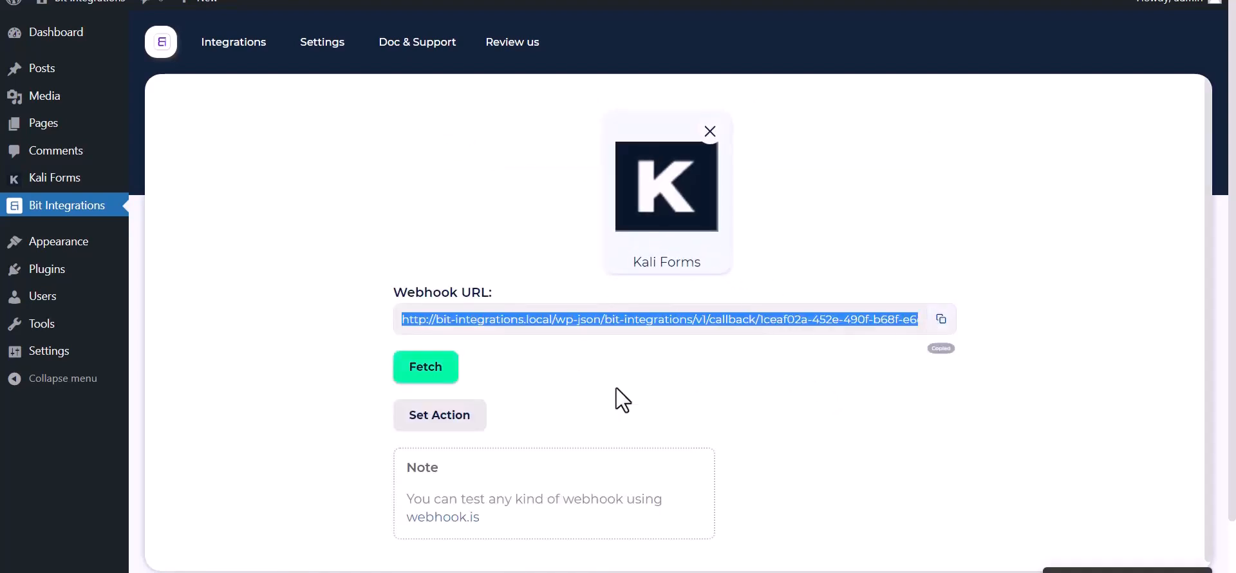
pyautogui.click(412, 373)
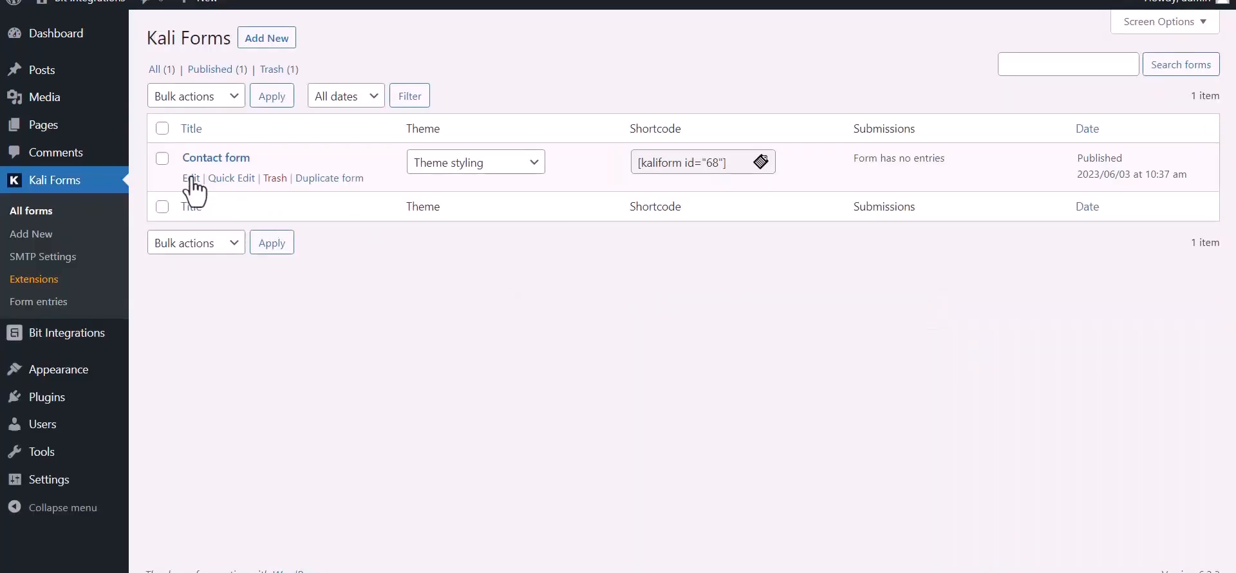
# - Add a webhook named 'Bit Integrations' under the Contact form's Settings > Web Hooks
pyautogui.click(192, 178)
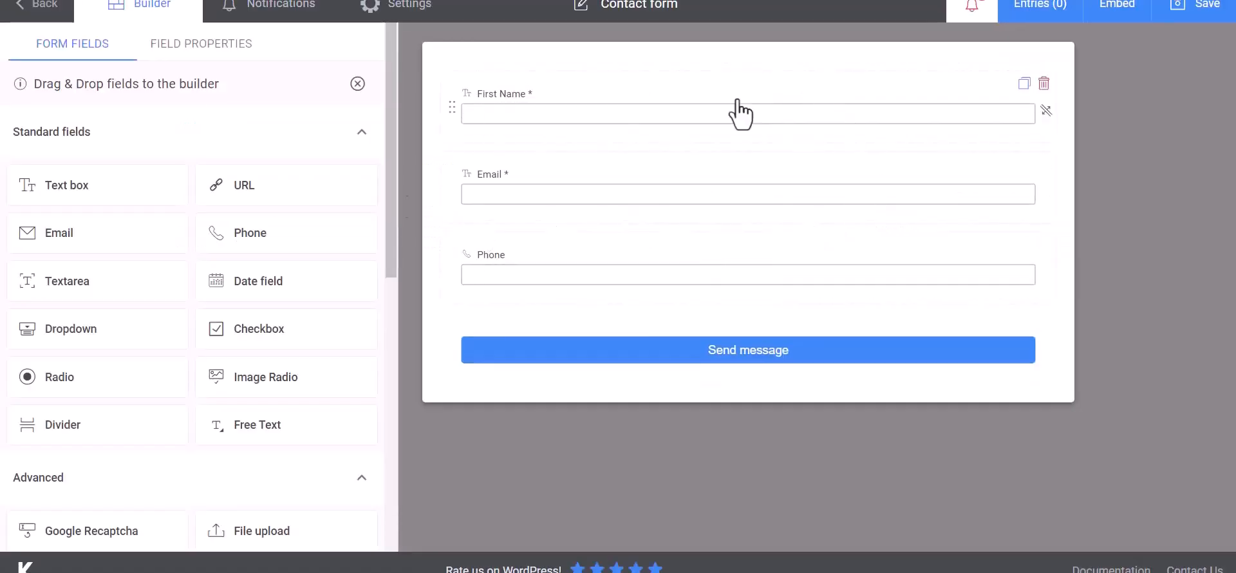
pyautogui.click(428, 19)
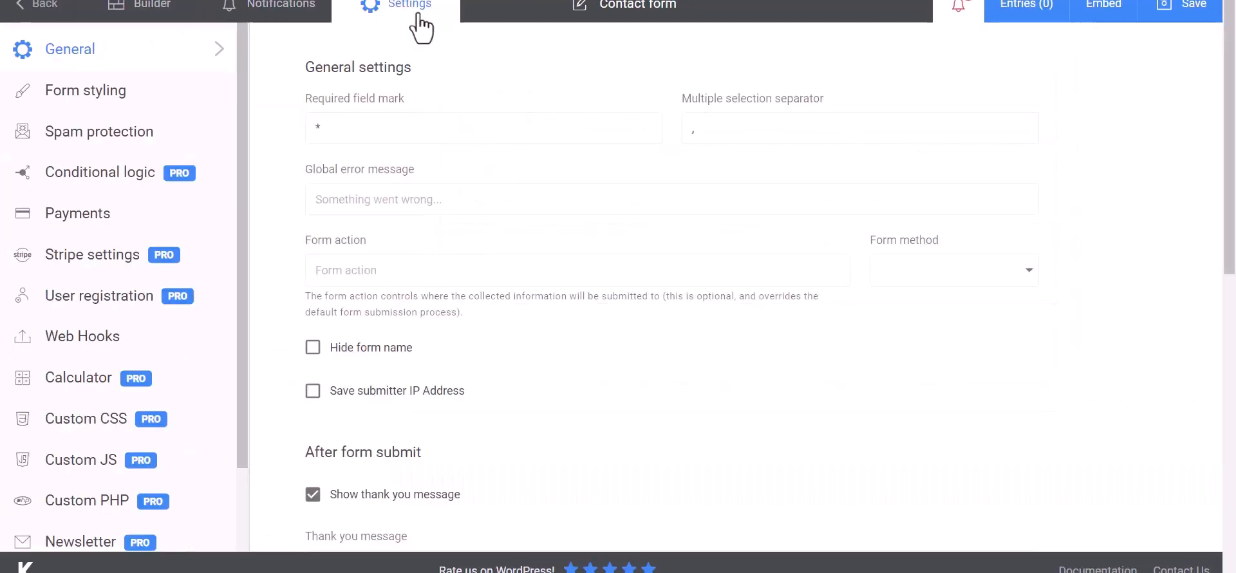
pyautogui.click(61, 347)
pyautogui.click(389, 131)
pyautogui.write('B')
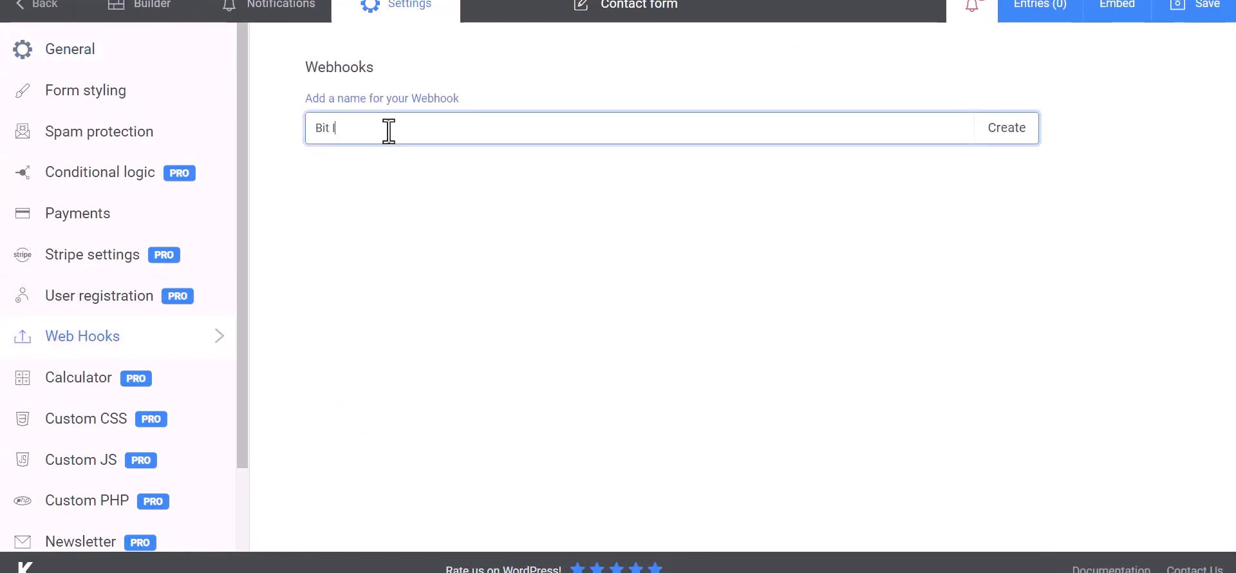
pyautogui.write('it Integrations')
pyautogui.click(1006, 139)
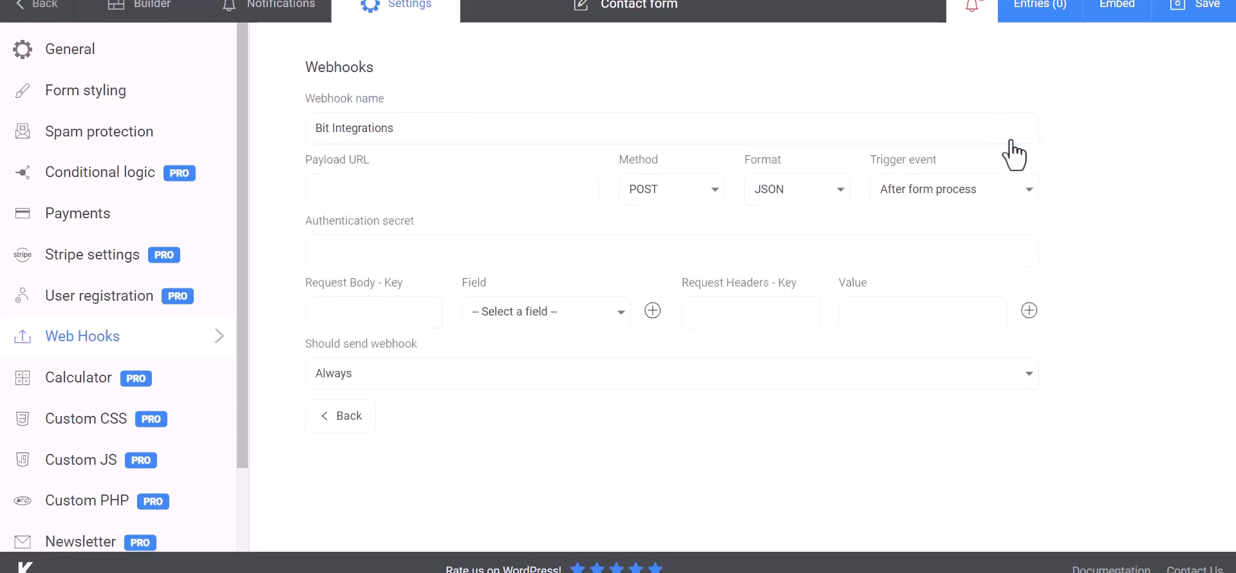
# - Paste the copied URL as Payload URL and map body key Name to First Name
pyautogui.click(388, 187)
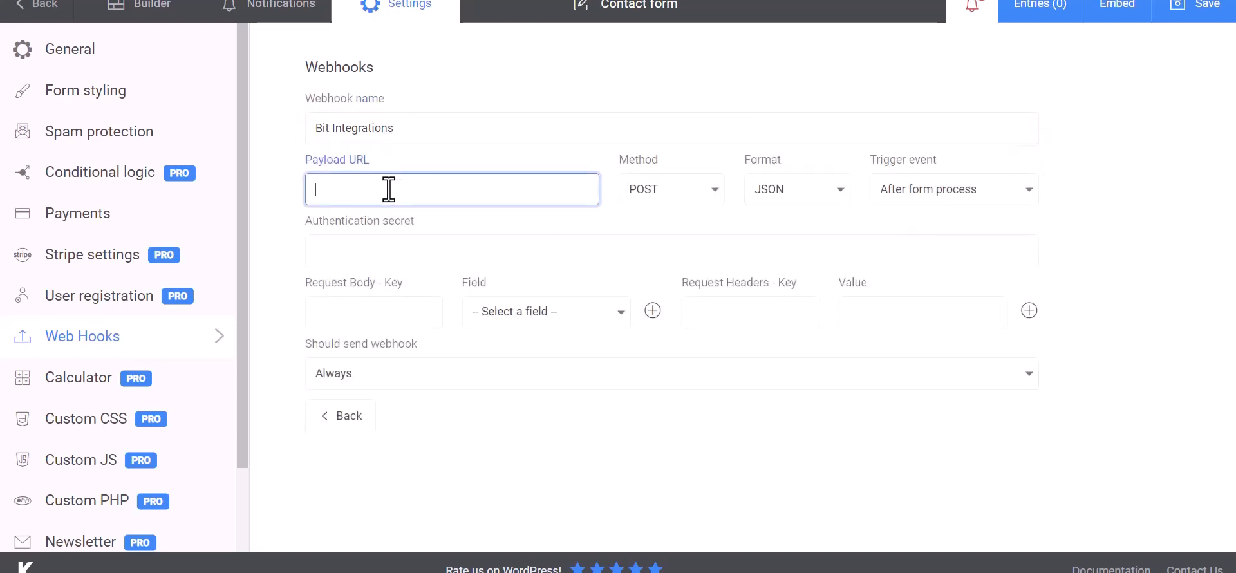
pyautogui.hotkey('ctrl', 'v')
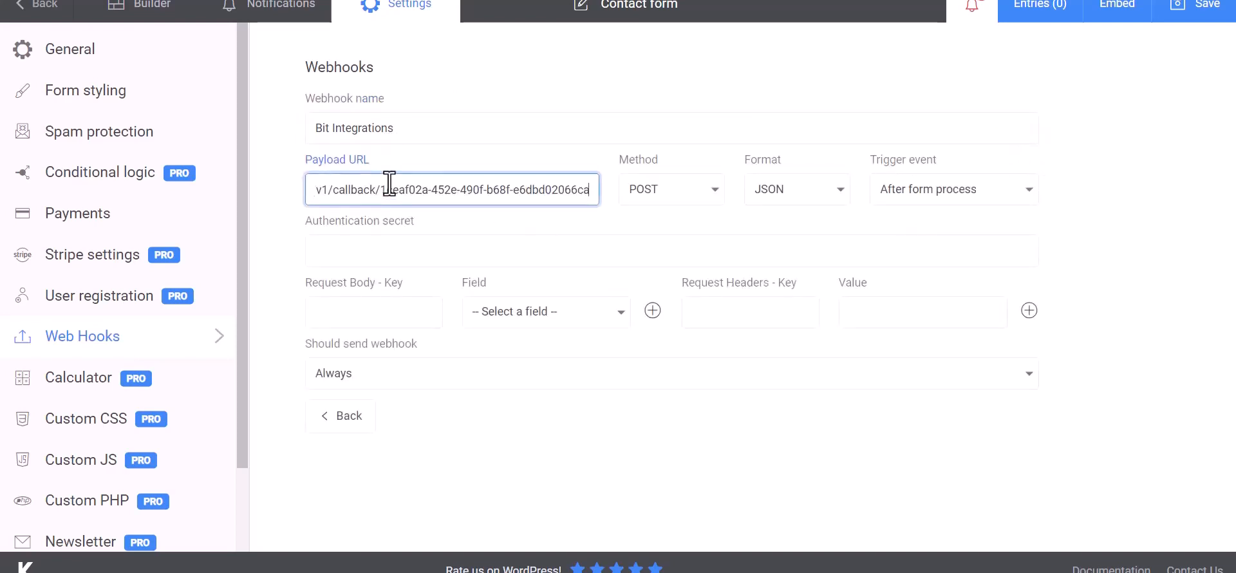
pyautogui.click(387, 314)
pyautogui.click(481, 322)
pyautogui.click(521, 341)
pyautogui.click(413, 315)
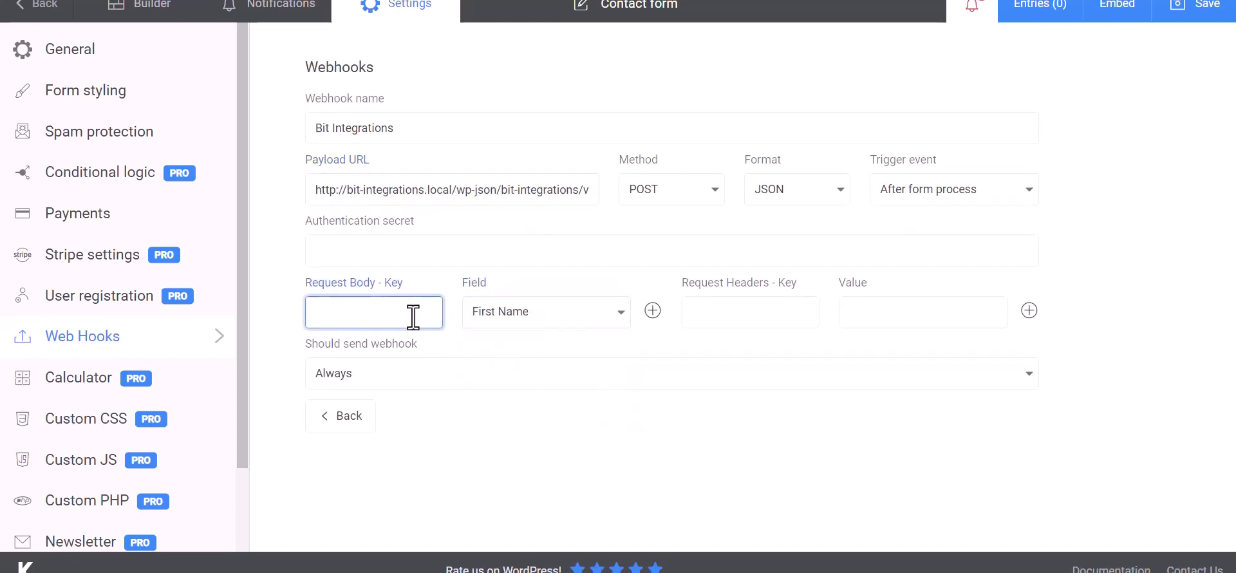
pyautogui.write('Name')
# - Add a second body key, Email, mapped to the Email field
pyautogui.click(652, 310)
pyautogui.click(534, 359)
pyautogui.click(508, 413)
pyautogui.click(414, 355)
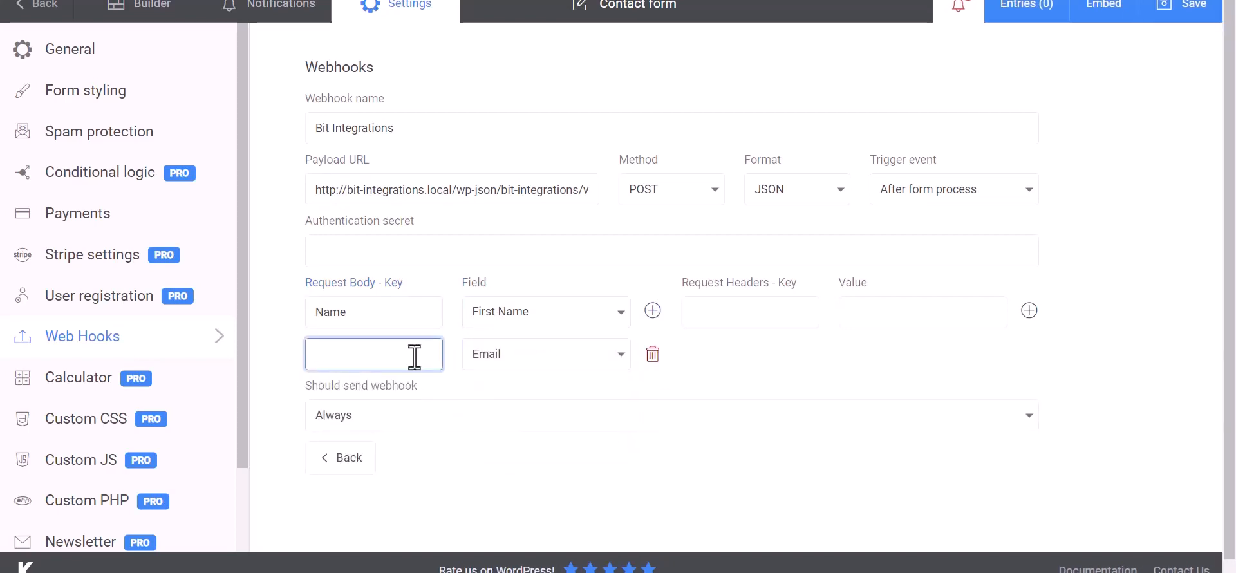
pyautogui.write('Email')
# - Add a third body key, Phone, mapped to the Phone field, and save the webhook
pyautogui.click(653, 310)
pyautogui.click(547, 401)
pyautogui.click(503, 481)
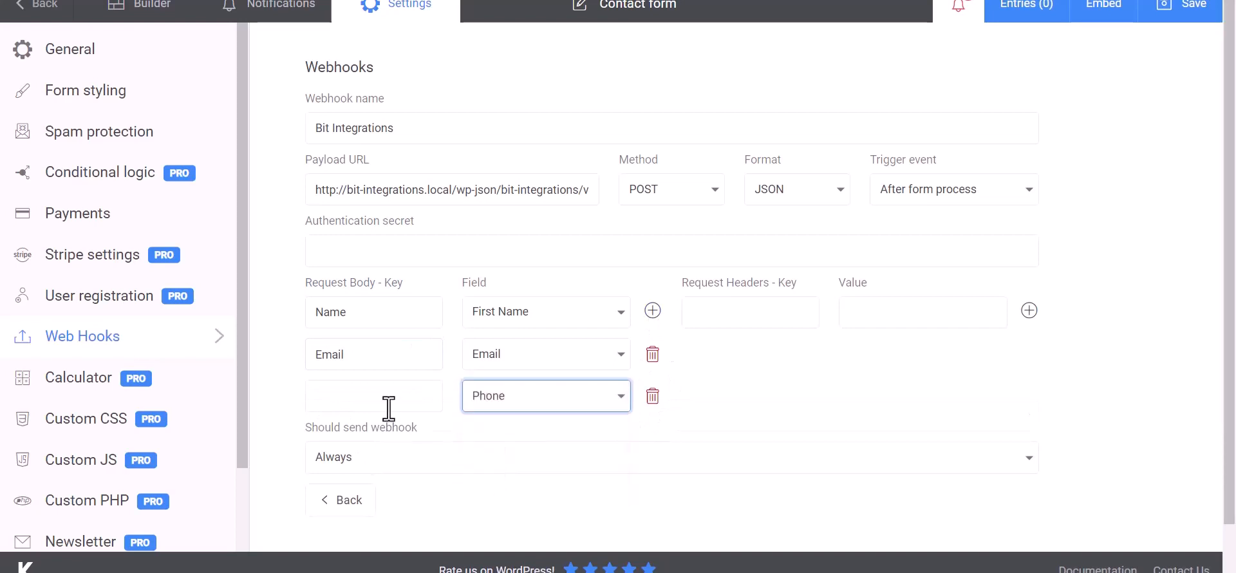
pyautogui.click(389, 412)
pyautogui.write('Phone')
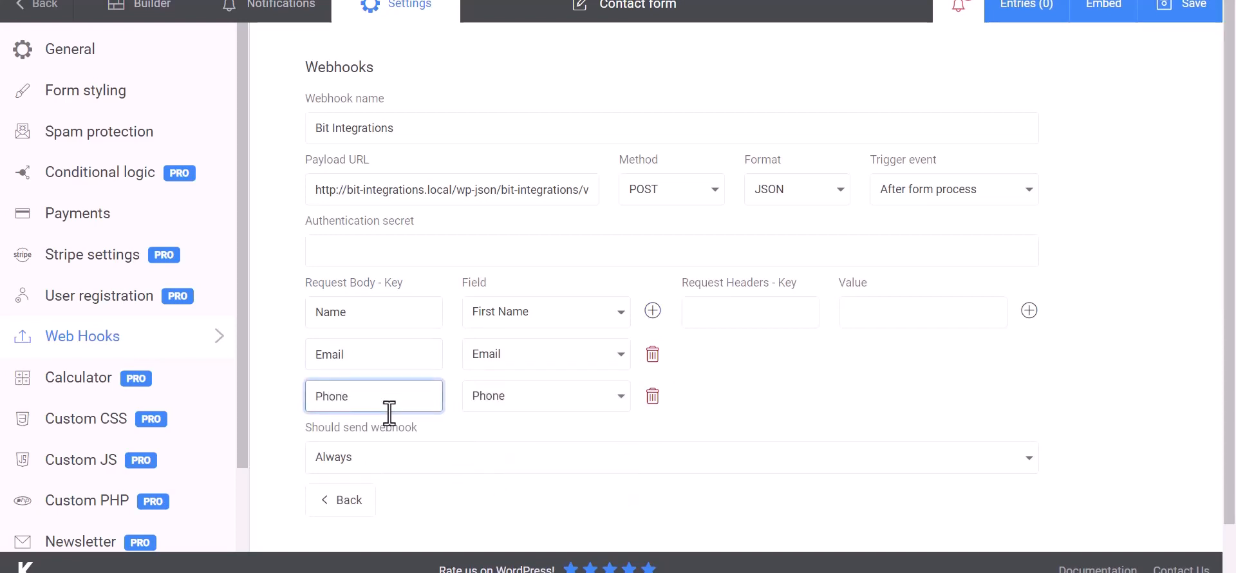
pyautogui.click(823, 373)
pyautogui.scroll(-1, 781, 378)
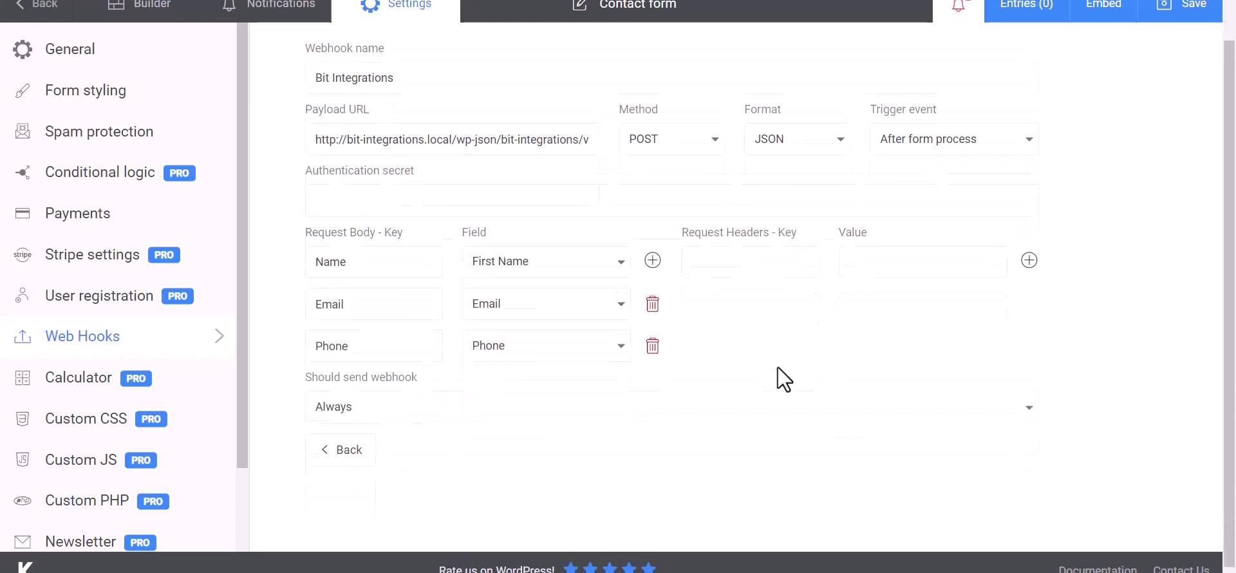
pyautogui.click(1184, 9)
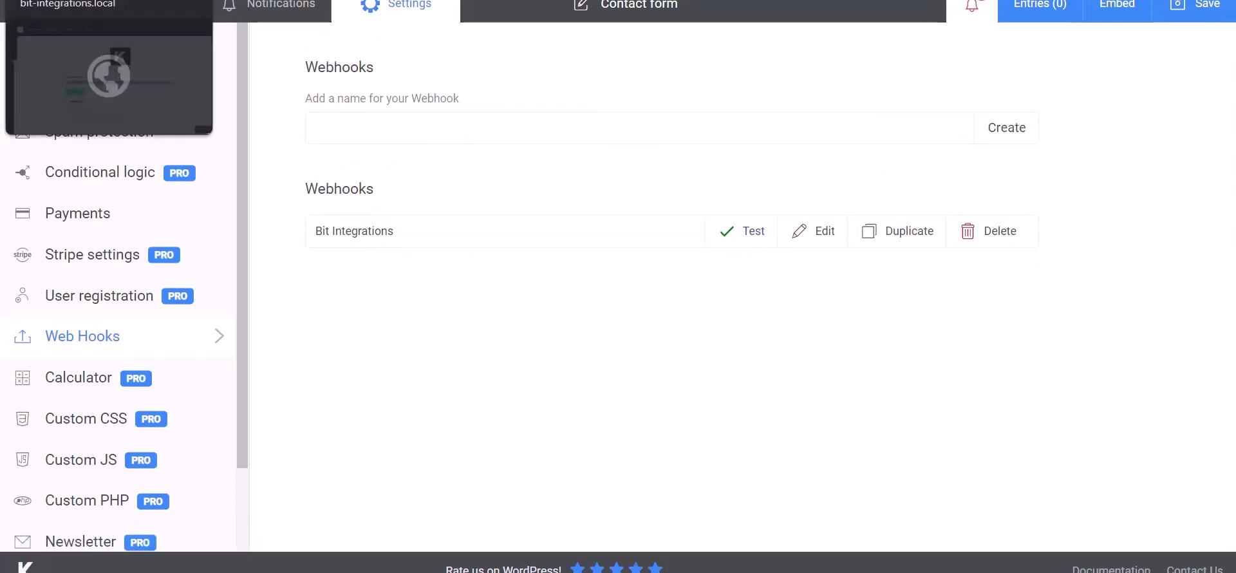
# - Check the fetched response table in Bit Integrations for the Name, Email and Phone values
pyautogui.click(77, 1)
pyautogui.scroll(-10, 630, 471)
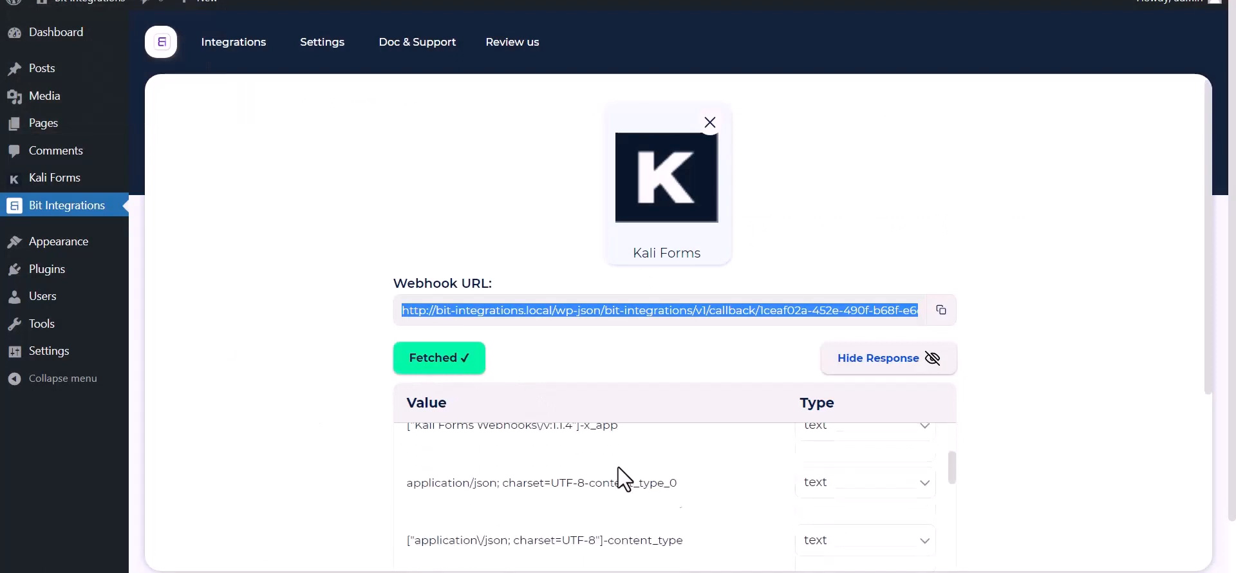
pyautogui.scroll(-3, 540, 519)
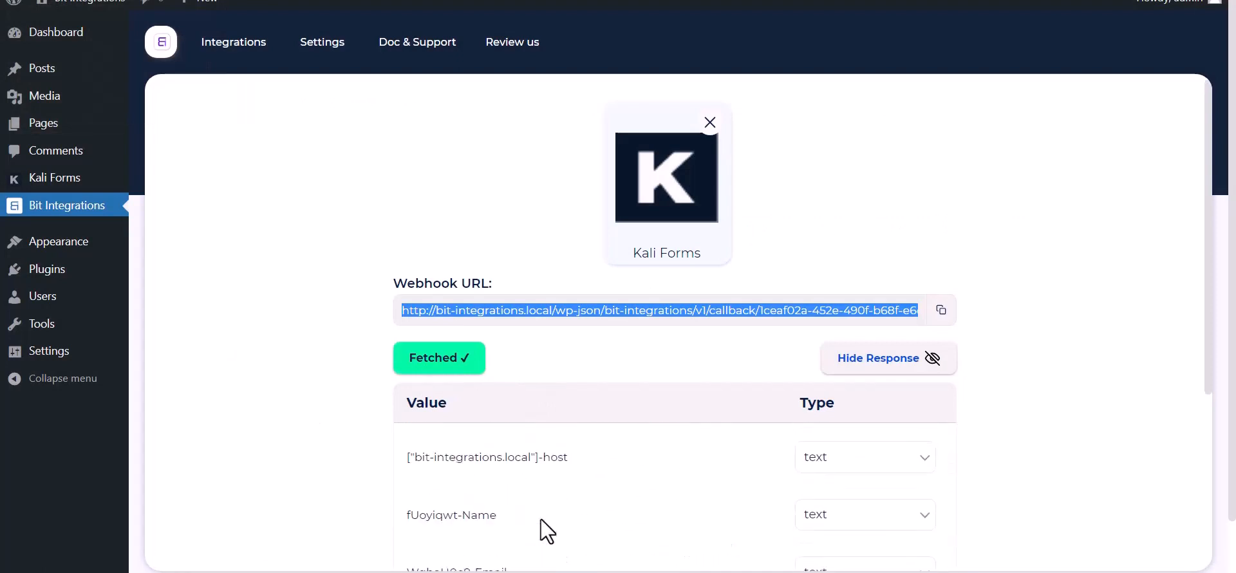
pyautogui.scroll(-5, 297, 418)
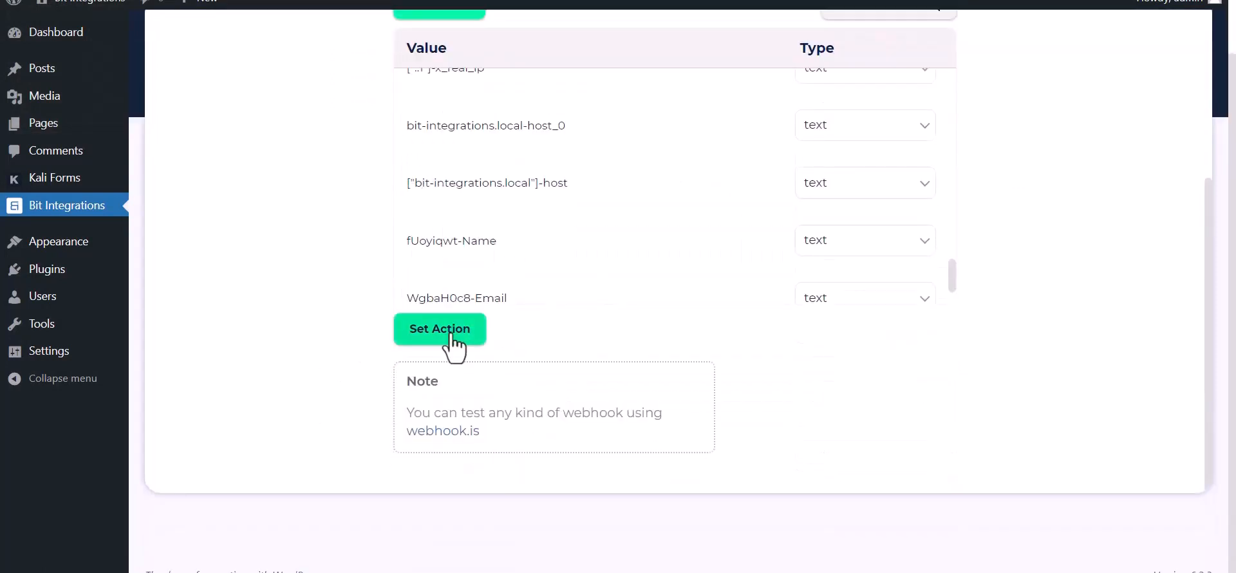
# - Search actions for 'sure' and choose SureTriggers as the action app
pyautogui.click(444, 332)
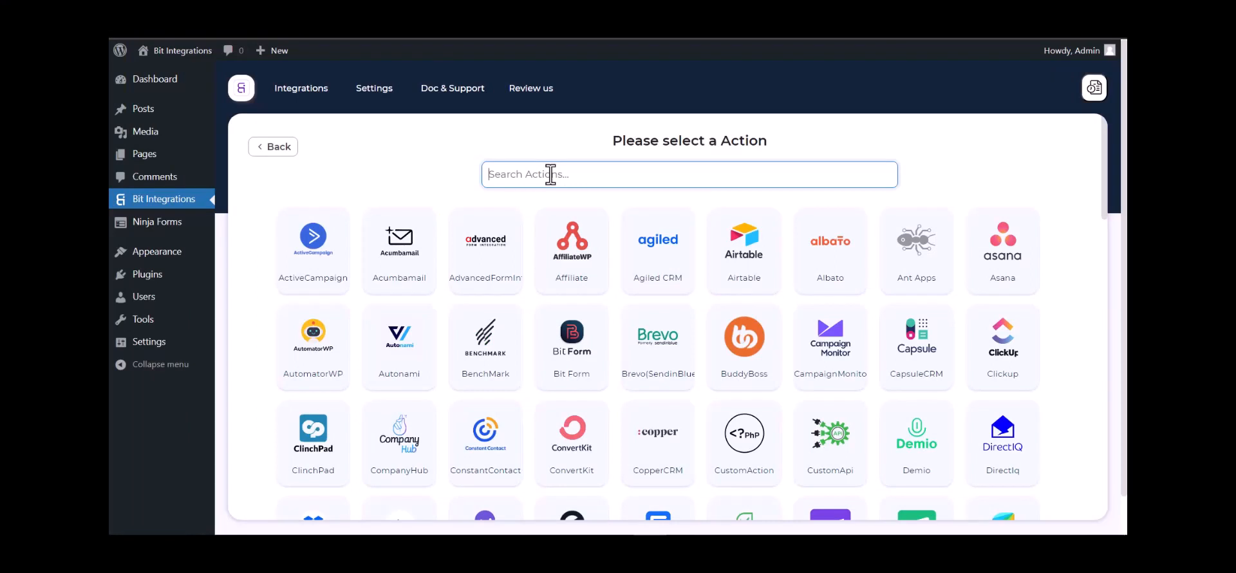
pyautogui.write('sure')
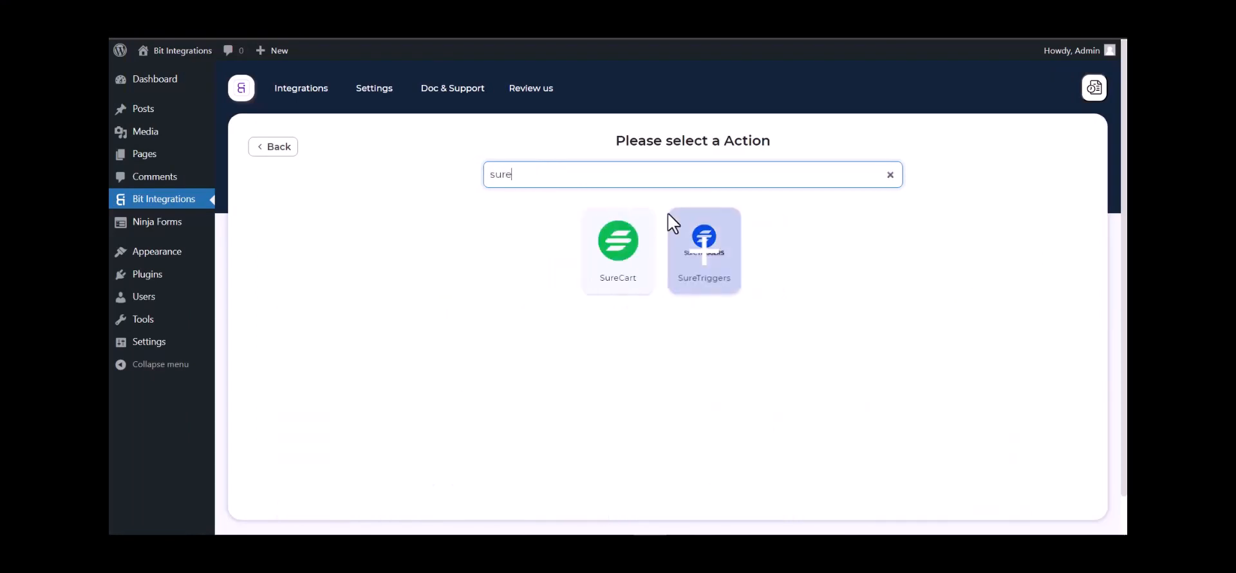
pyautogui.click(706, 264)
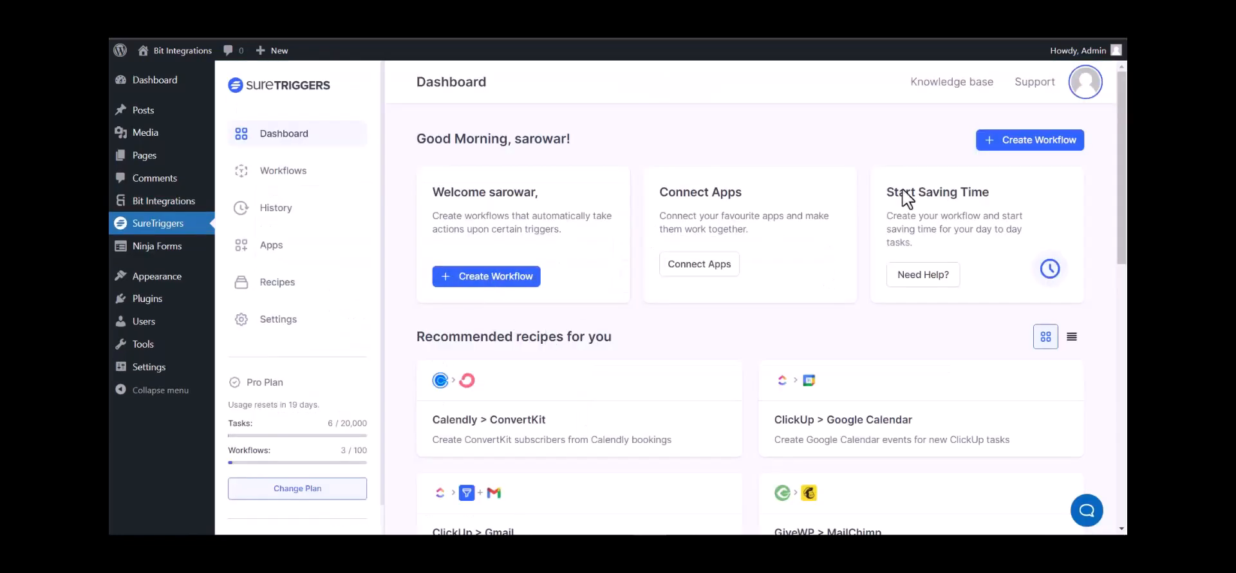
# - Create a SureTriggers workflow named 'Bit Integrations' and open its trigger app picker
pyautogui.click(1019, 152)
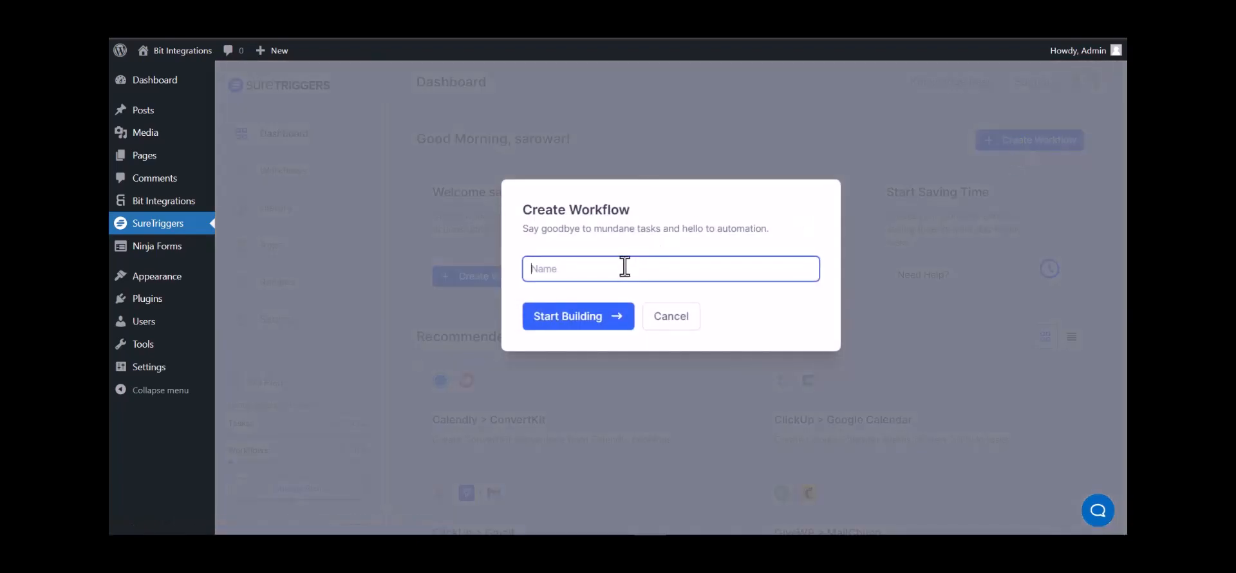
pyautogui.write('Bit Integrations')
pyautogui.click(586, 329)
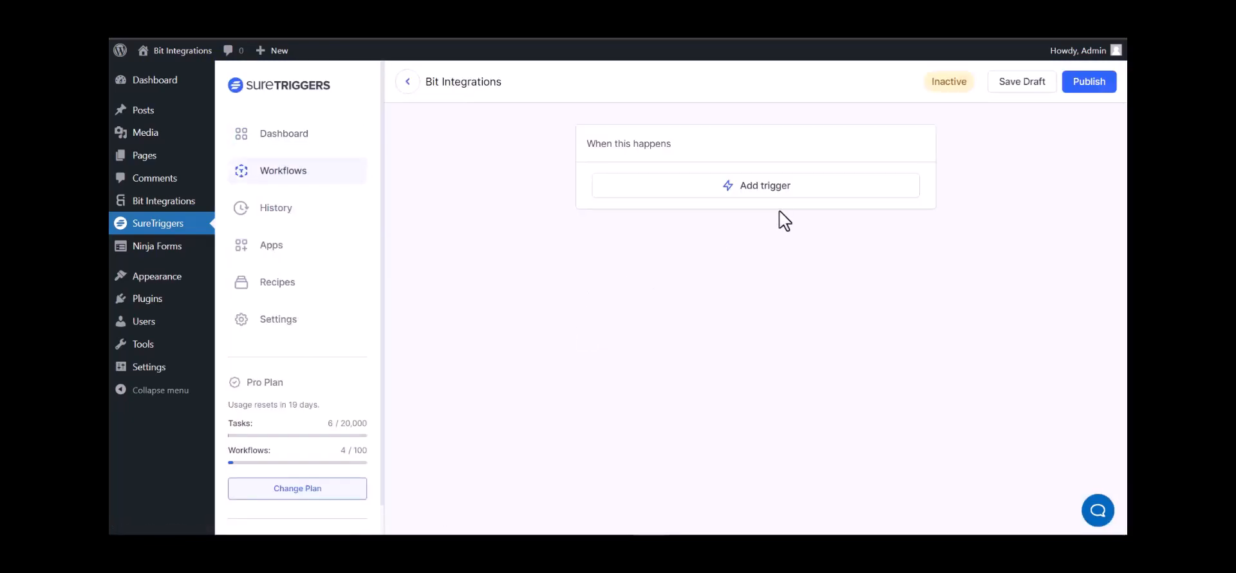
pyautogui.click(780, 193)
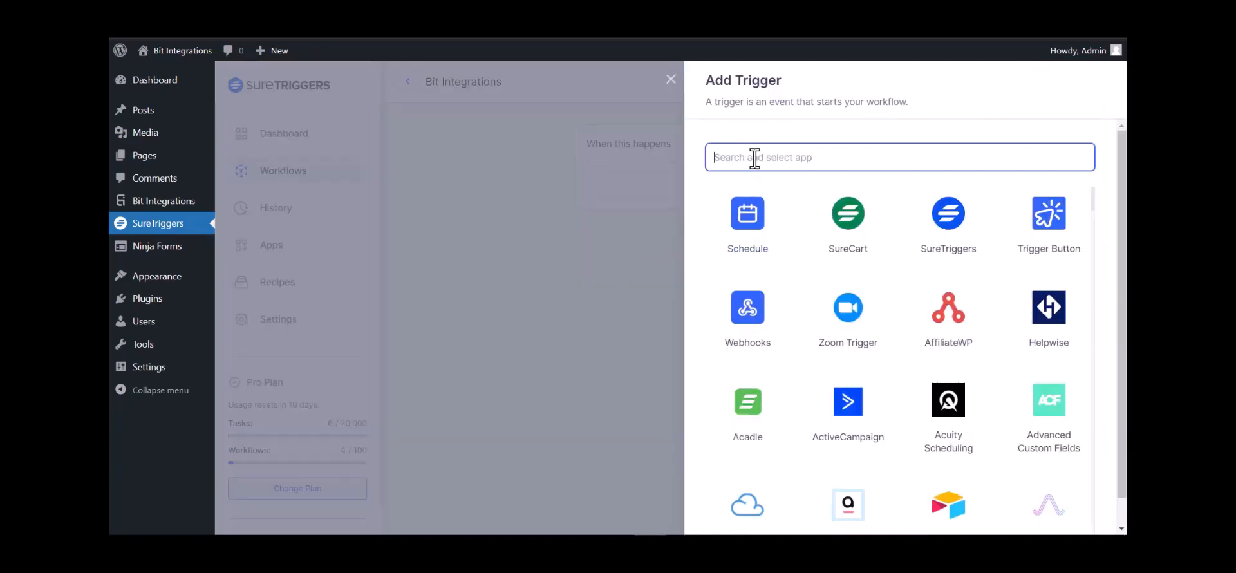
# - Set Webhooks with the Catch Webhook event as the trigger and copy its generated URL
pyautogui.write('web')
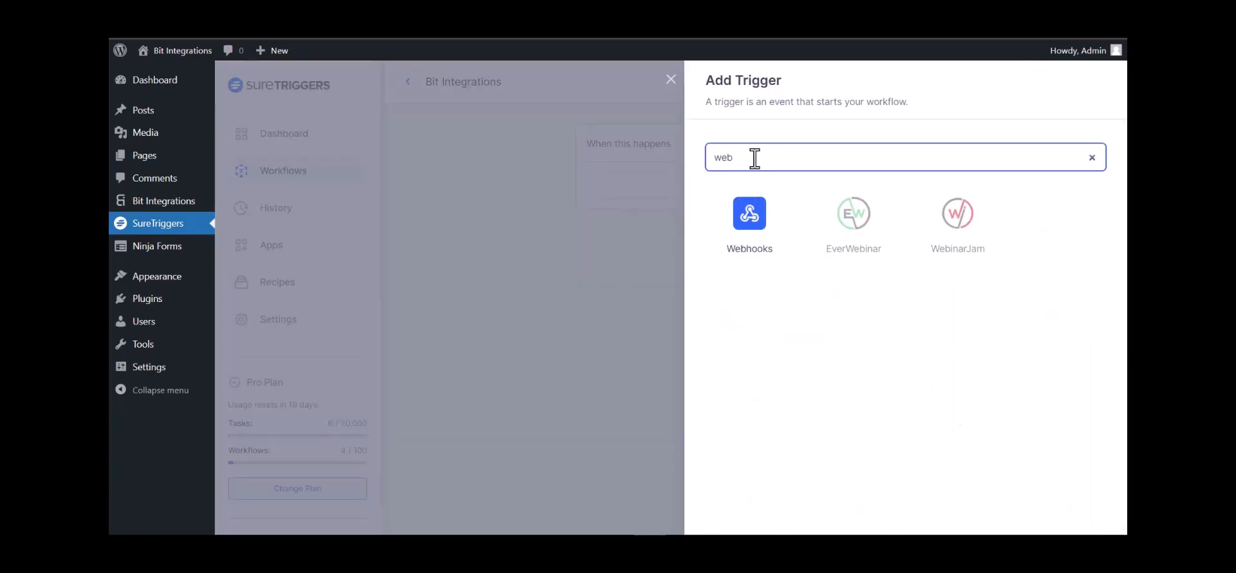
pyautogui.click(760, 239)
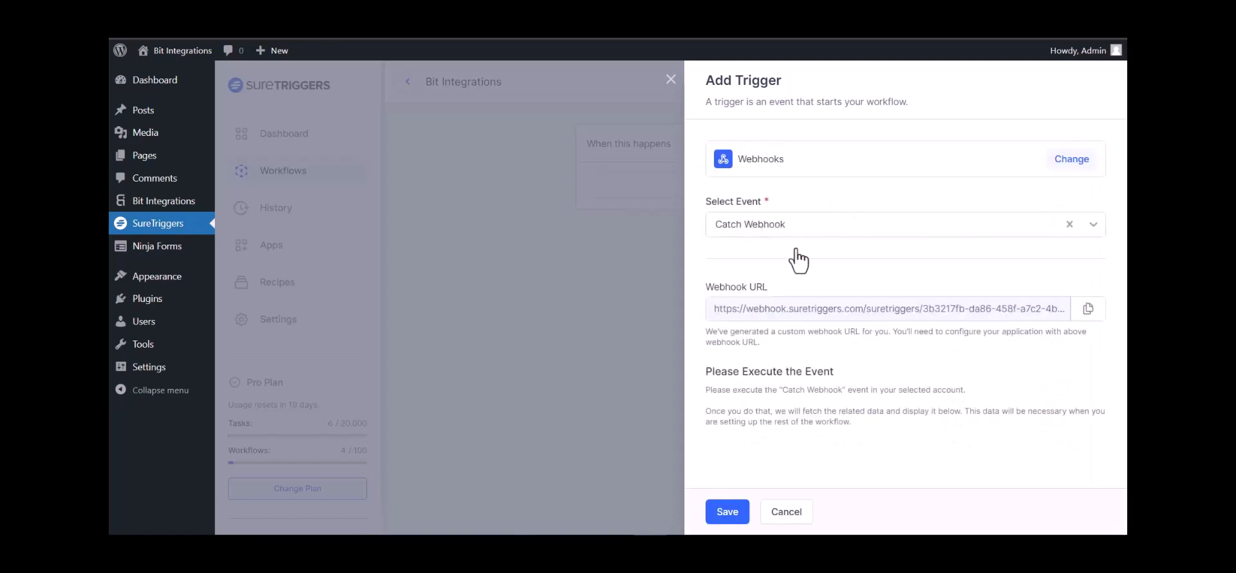
pyautogui.click(1081, 310)
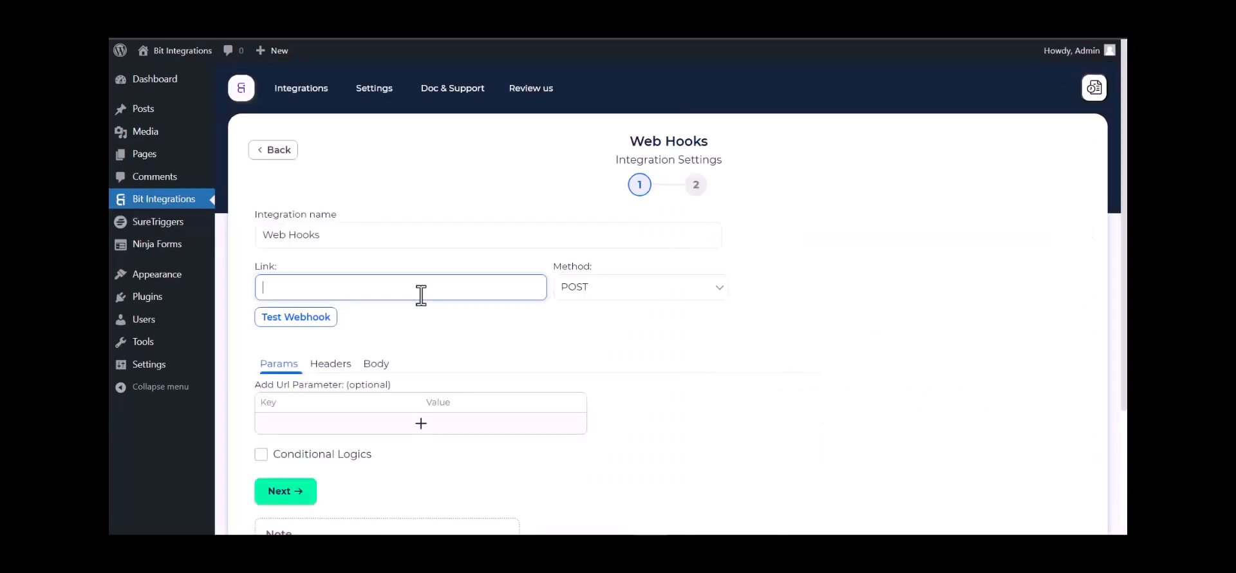
# - Paste the SureTriggers URL into Link, send all data as application/json, and test the webhook
pyautogui.hotkey('ctrl', 'v')
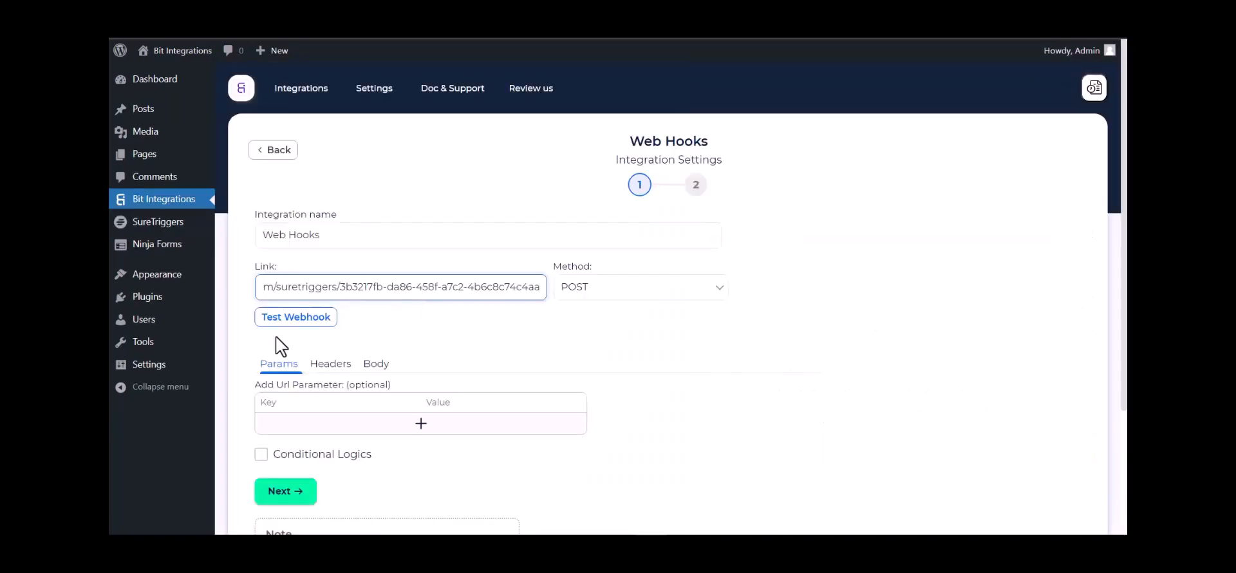
pyautogui.click(377, 364)
pyautogui.scroll(-2, 402, 346)
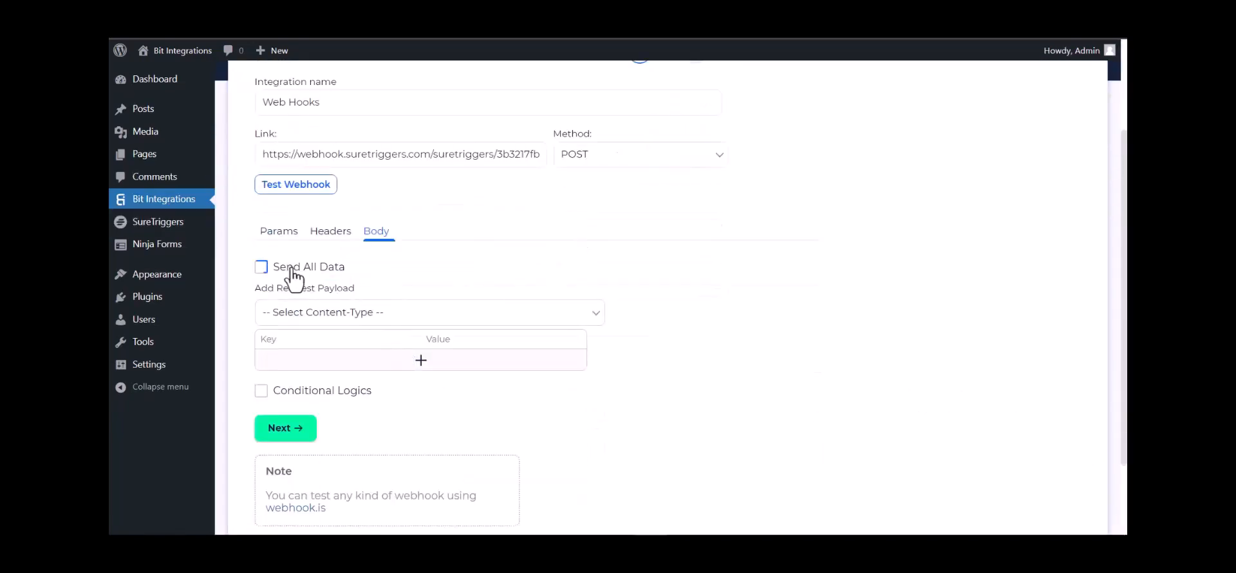
pyautogui.click(261, 266)
pyautogui.click(358, 312)
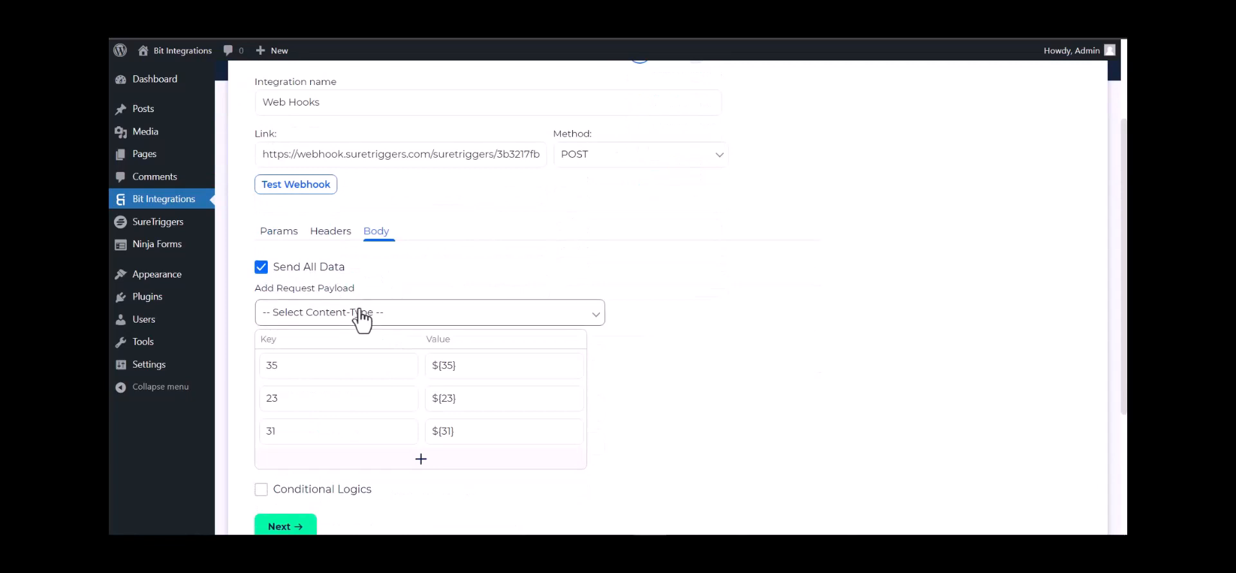
pyautogui.click(350, 348)
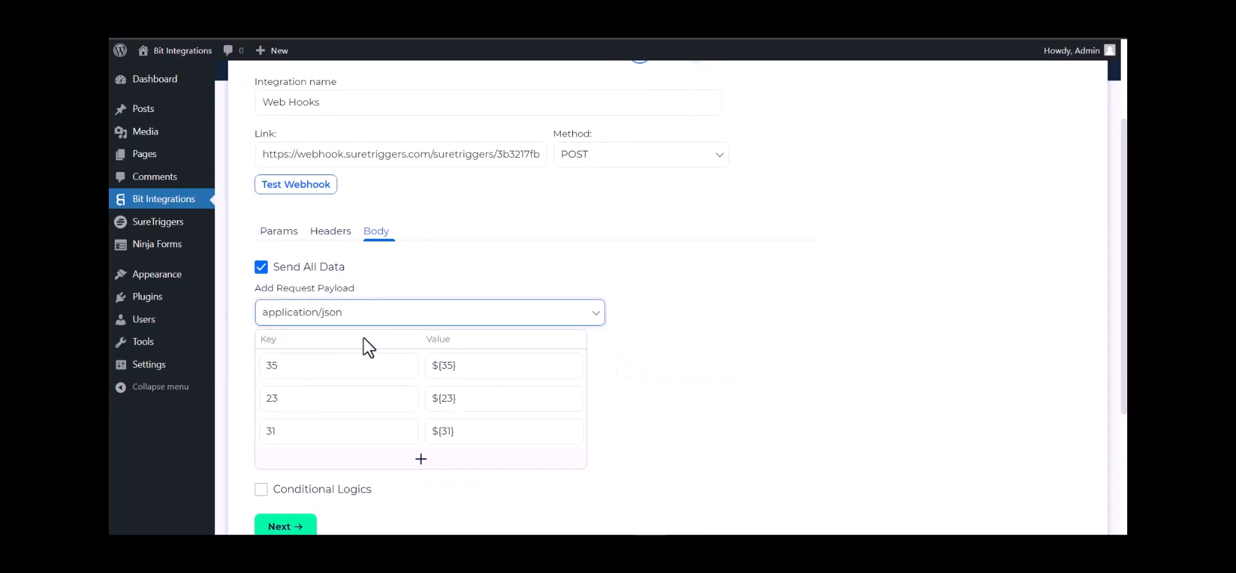
pyautogui.click(308, 193)
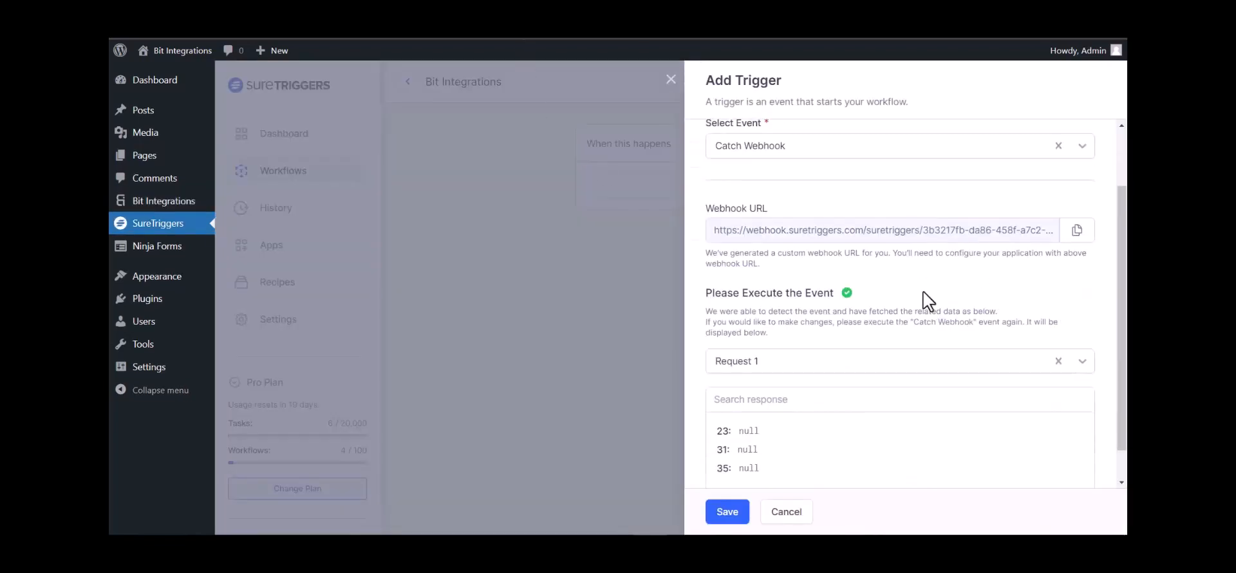
# - Review the captured Request 1 fields 23, 31 and 35, then save the Catch Webhook trigger
pyautogui.scroll(-1, 816, 346)
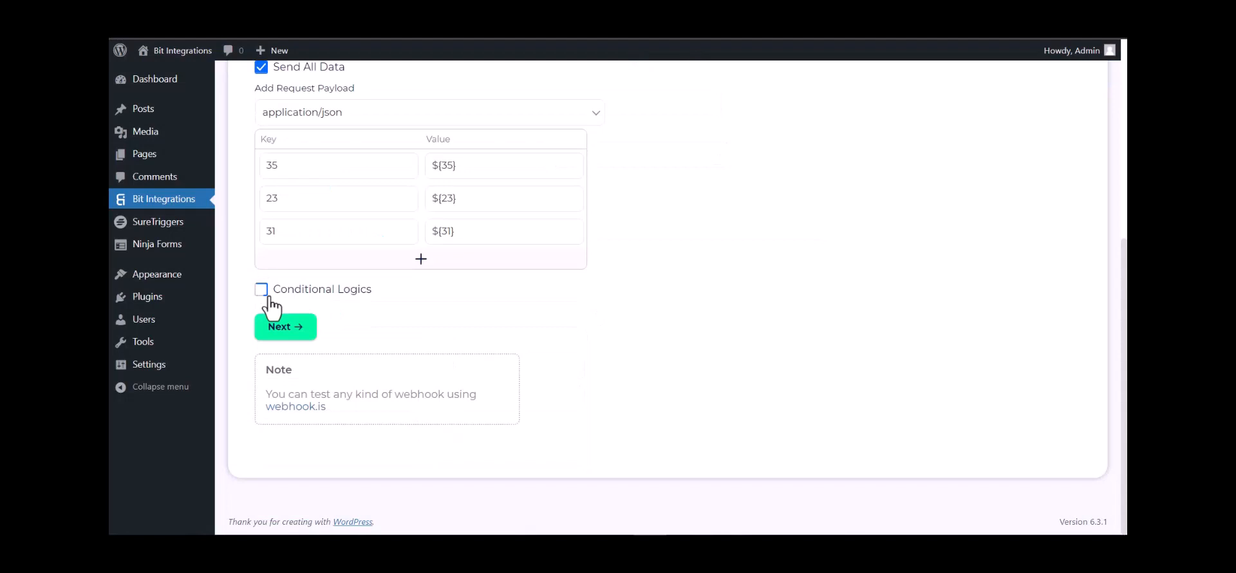
pyautogui.click(260, 289)
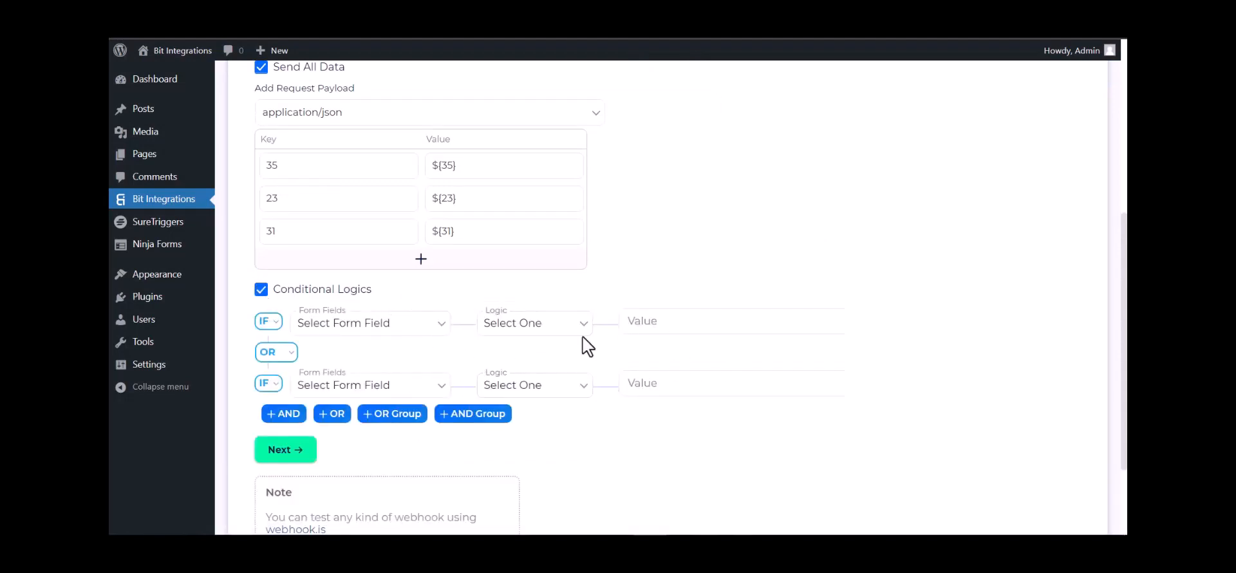
# - Turn off conditional logic, go to the final step, and Finish & Save the integration
pyautogui.click(260, 289)
pyautogui.click(287, 330)
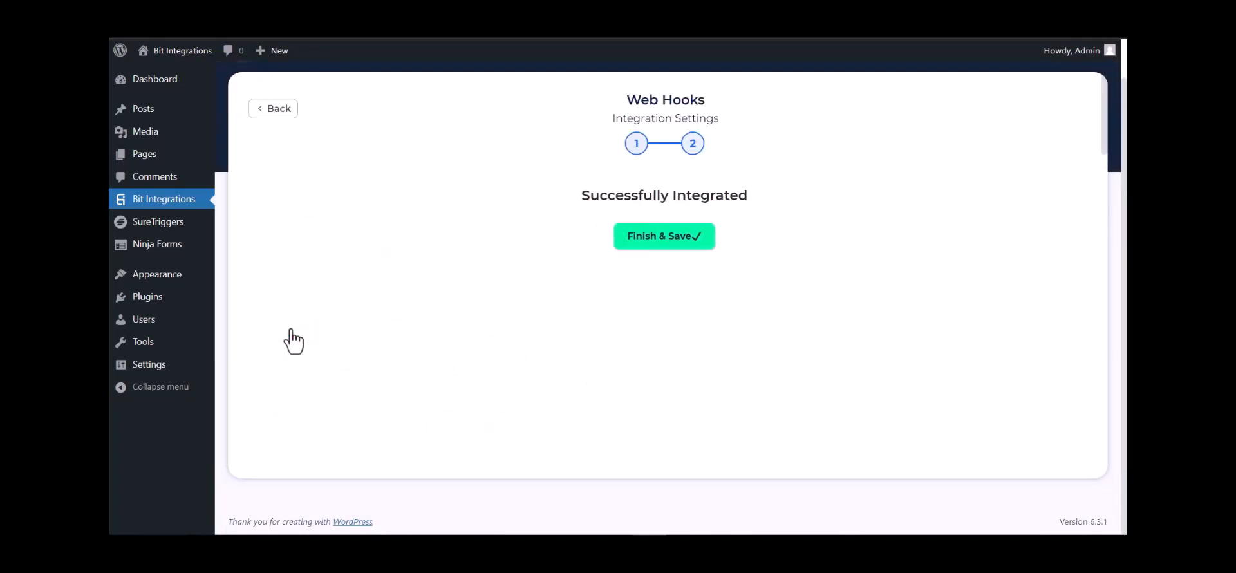
pyautogui.click(642, 243)
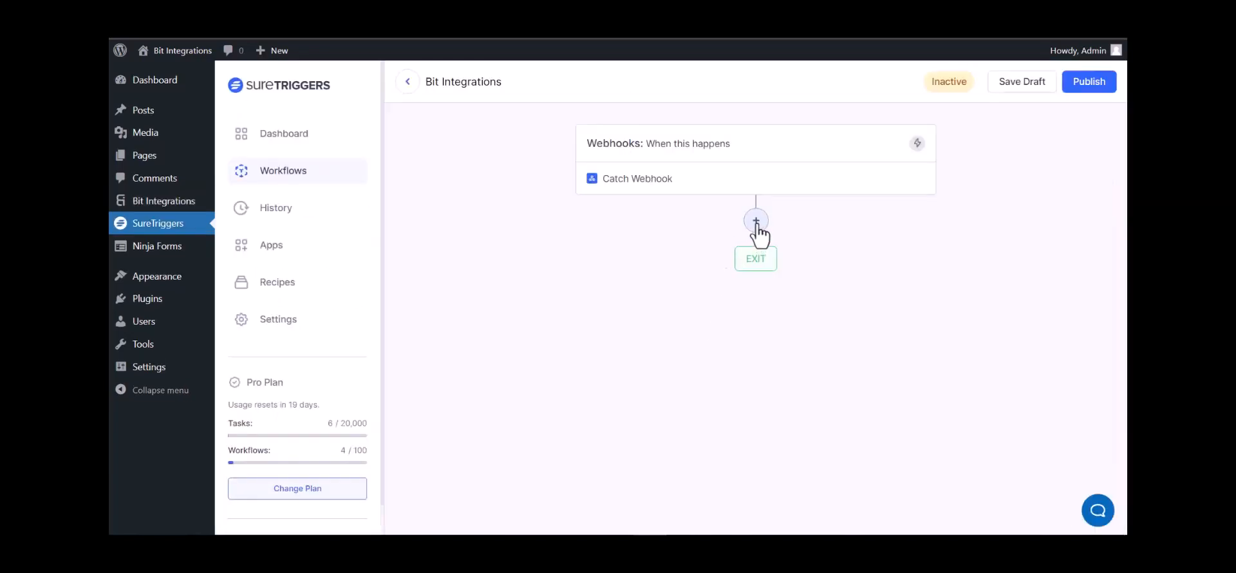
# - Add an AirTable action with the Create Record event after the webhook trigger
pyautogui.click(756, 222)
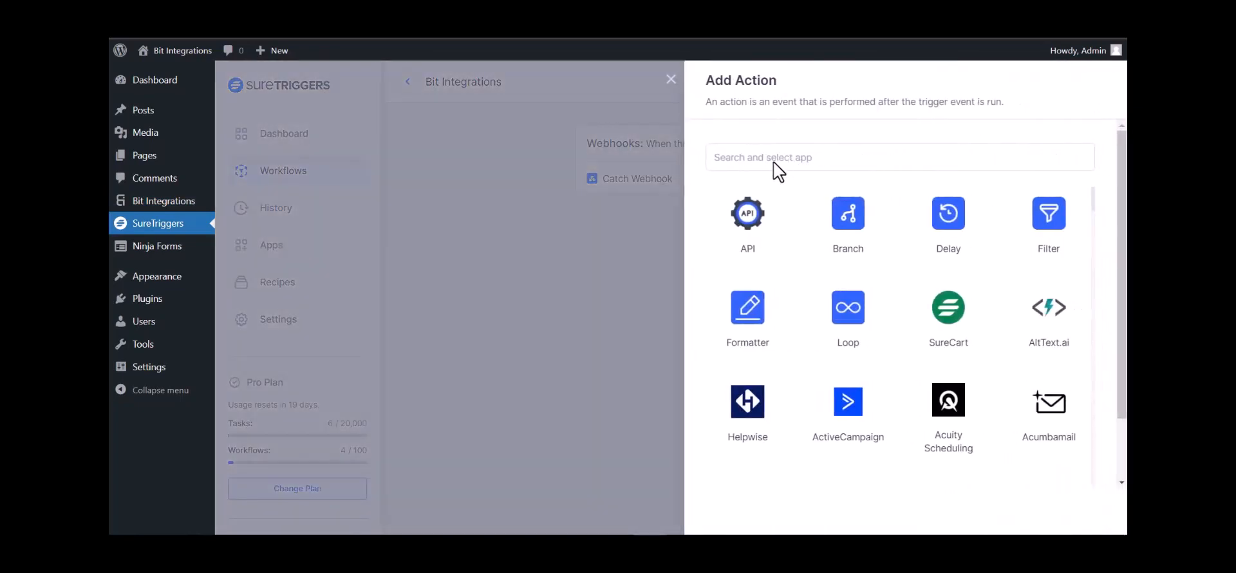
pyautogui.click(775, 161)
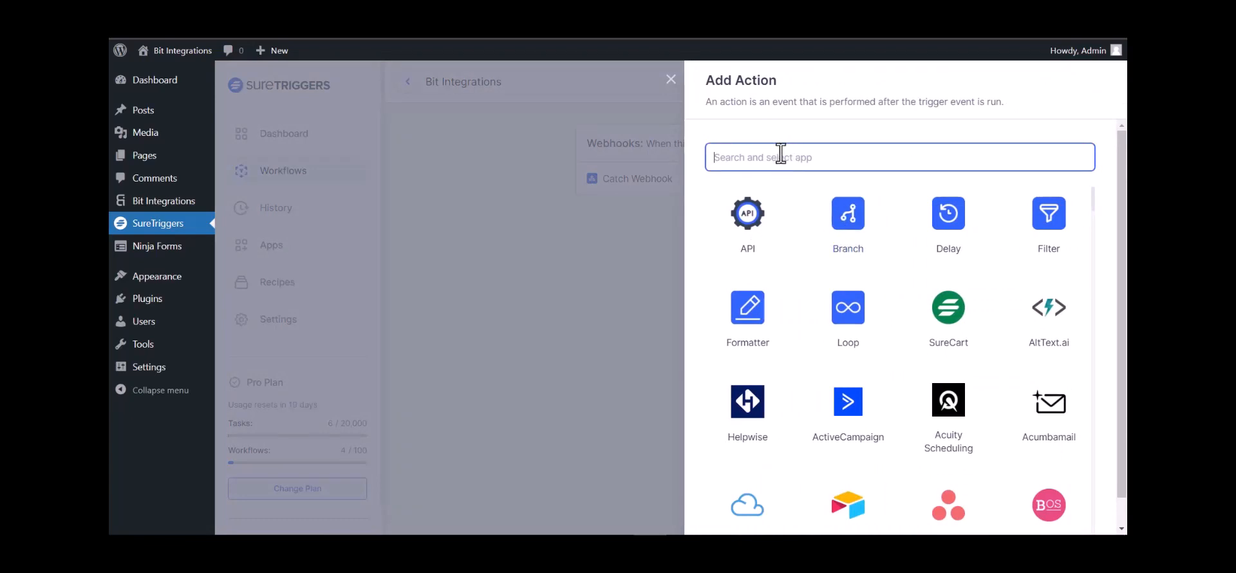
pyautogui.write('air')
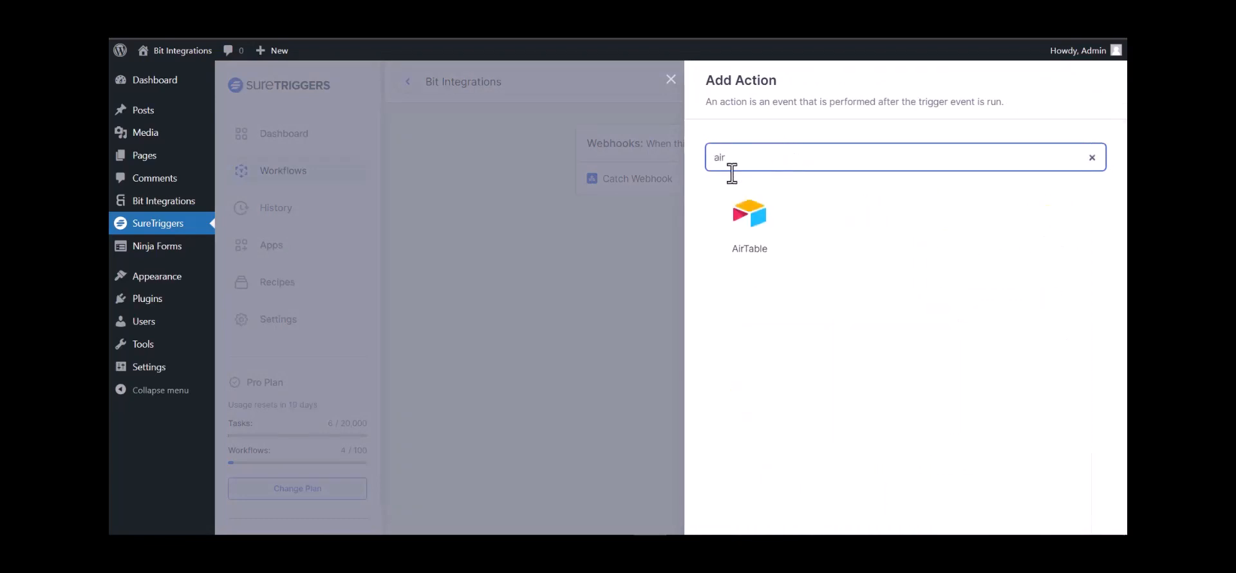
pyautogui.click(748, 220)
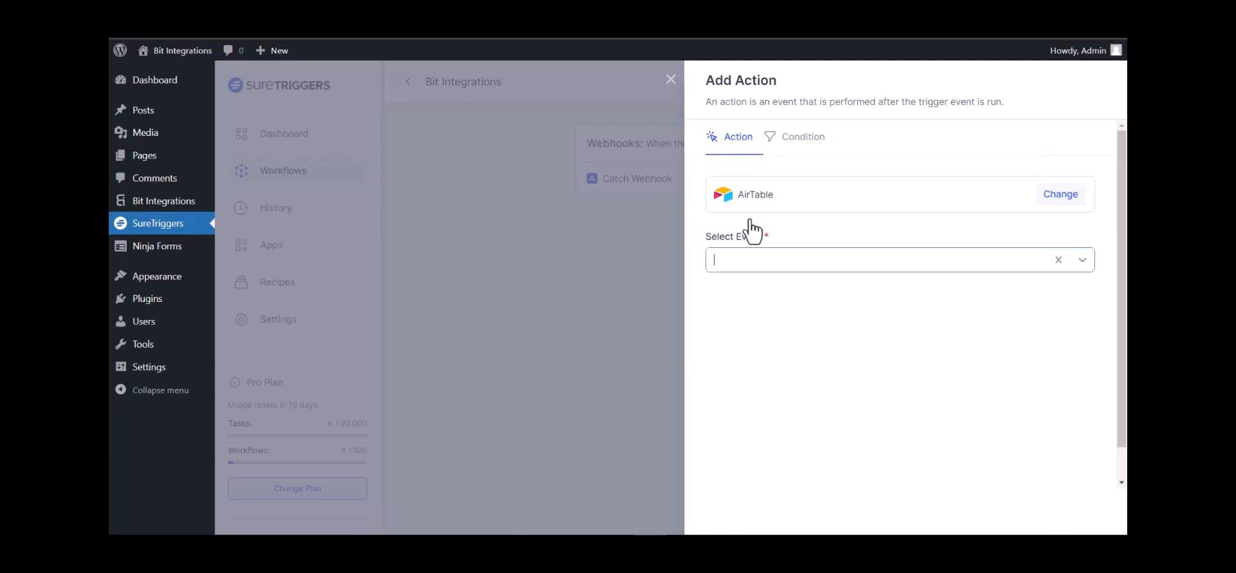
pyautogui.click(839, 259)
pyautogui.click(796, 295)
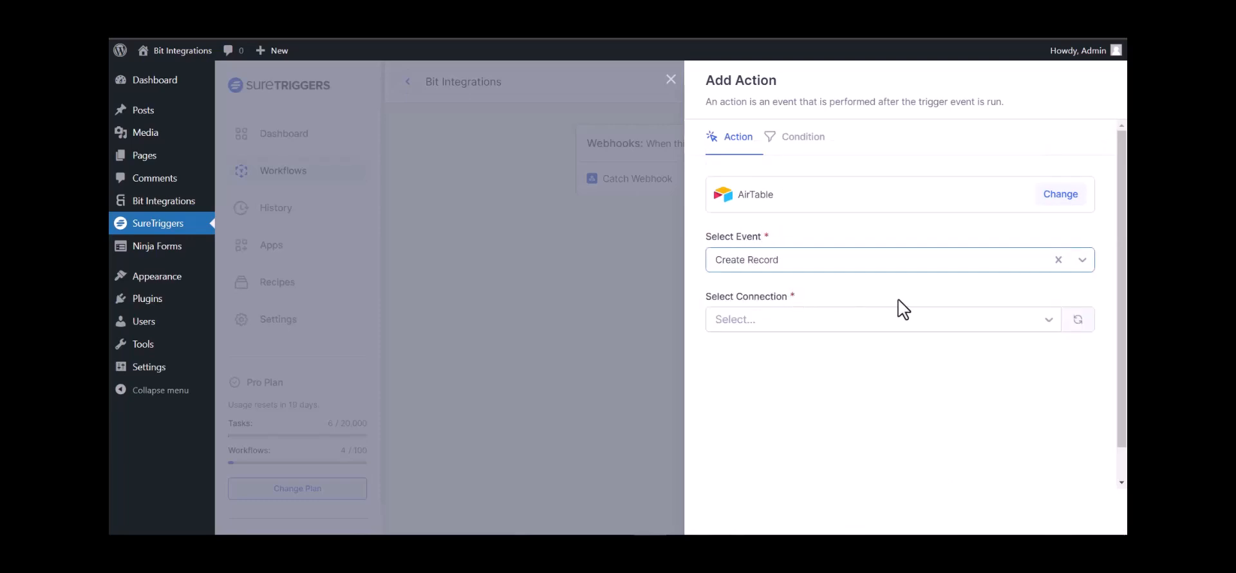
# - Point the action at the first AirTable connection, base 'bit integration' and Table 1
pyautogui.click(822, 326)
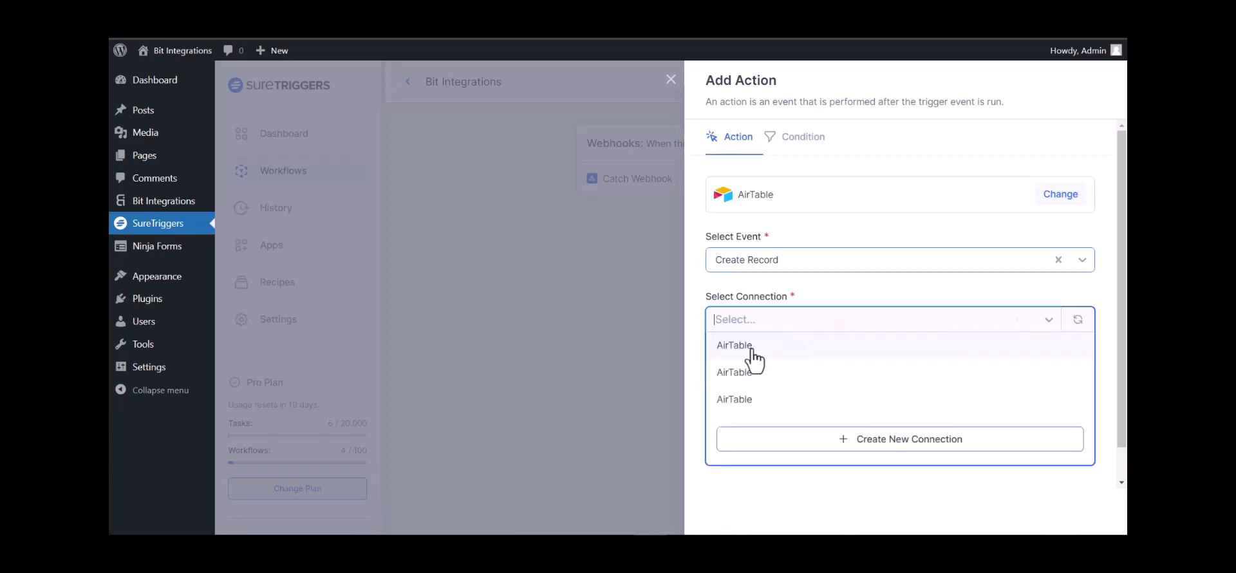
pyautogui.click(751, 349)
pyautogui.scroll(-1, 766, 353)
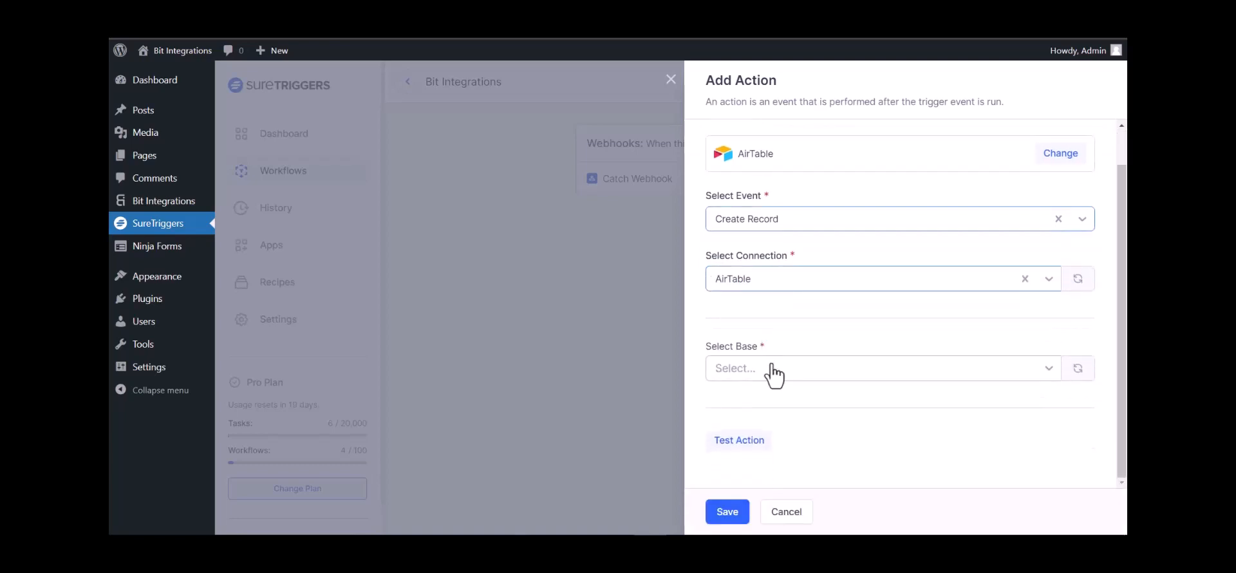
pyautogui.click(772, 368)
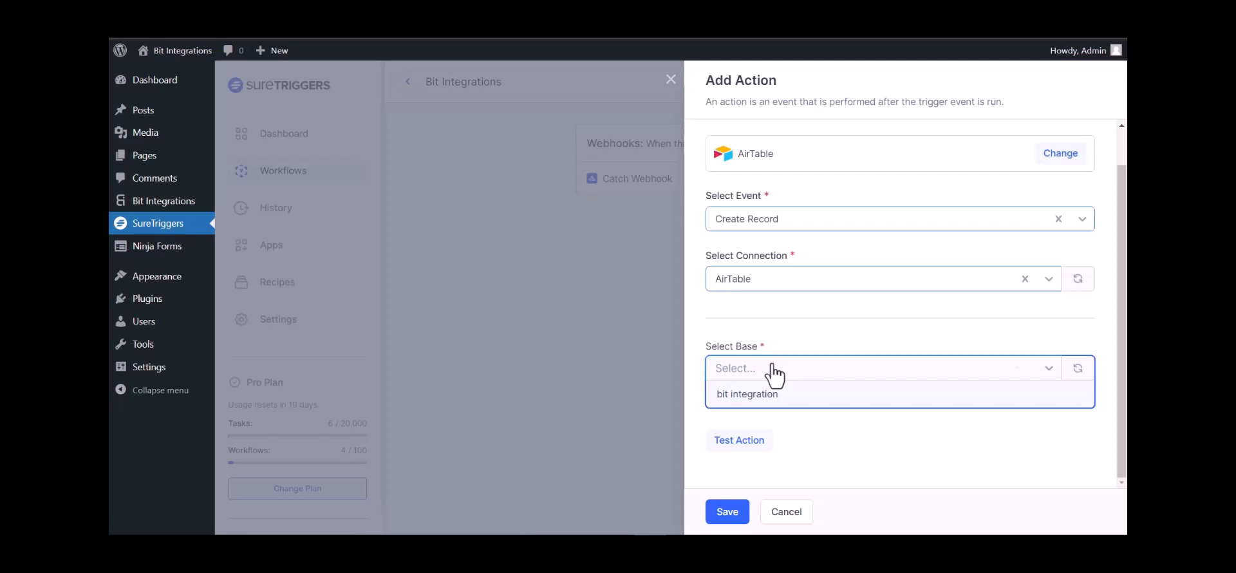
pyautogui.click(769, 395)
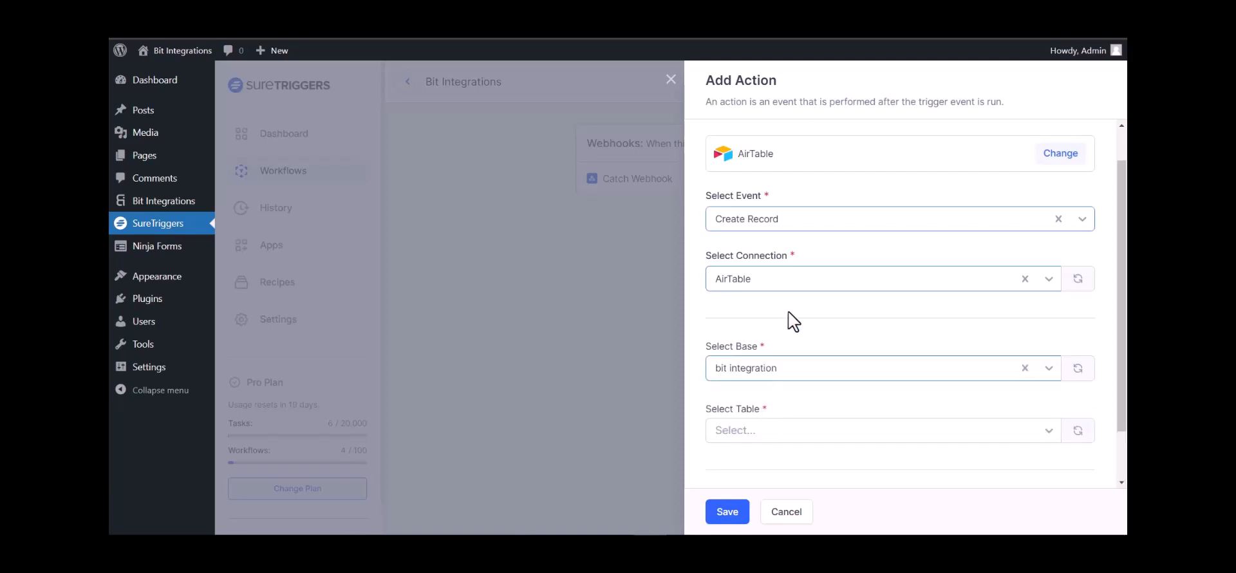
pyautogui.scroll(-1, 788, 311)
pyautogui.click(800, 372)
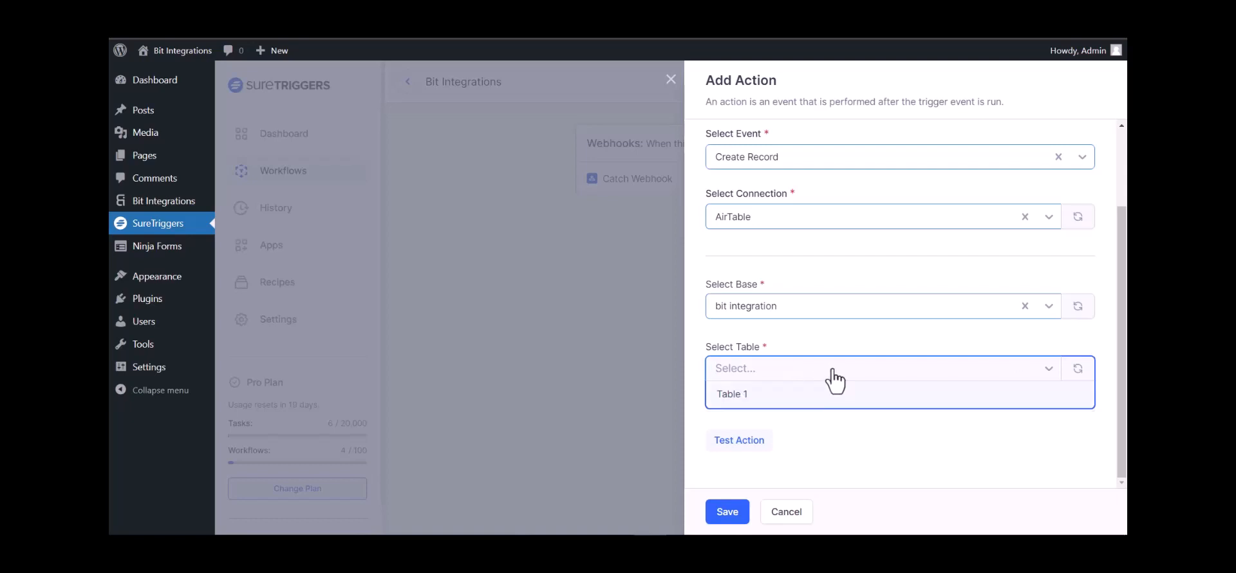
pyautogui.click(770, 401)
pyautogui.scroll(-2, 1074, 334)
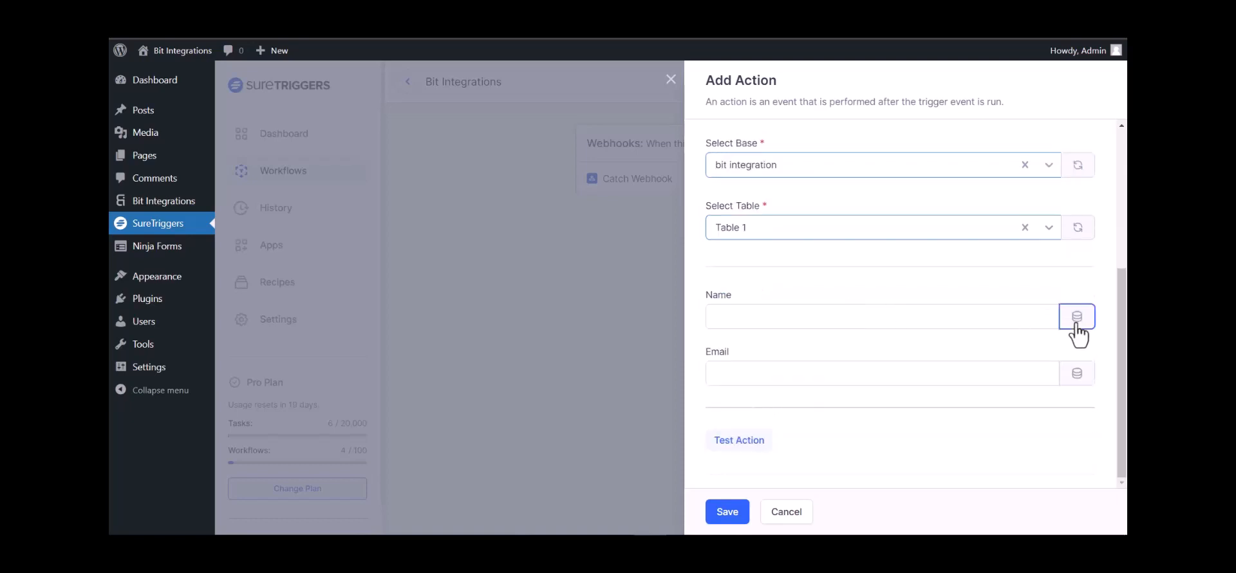
# - Map the Name field to webhook field {35} and Email to field {23}
pyautogui.click(1076, 329)
pyautogui.click(735, 458)
pyautogui.click(1079, 380)
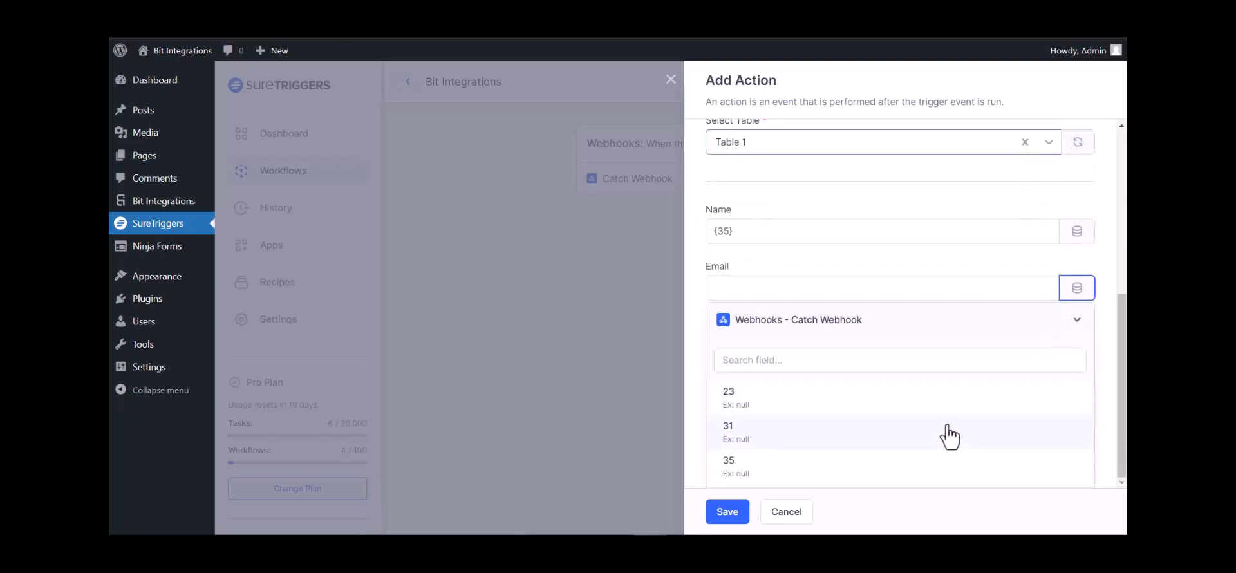
pyautogui.click(739, 411)
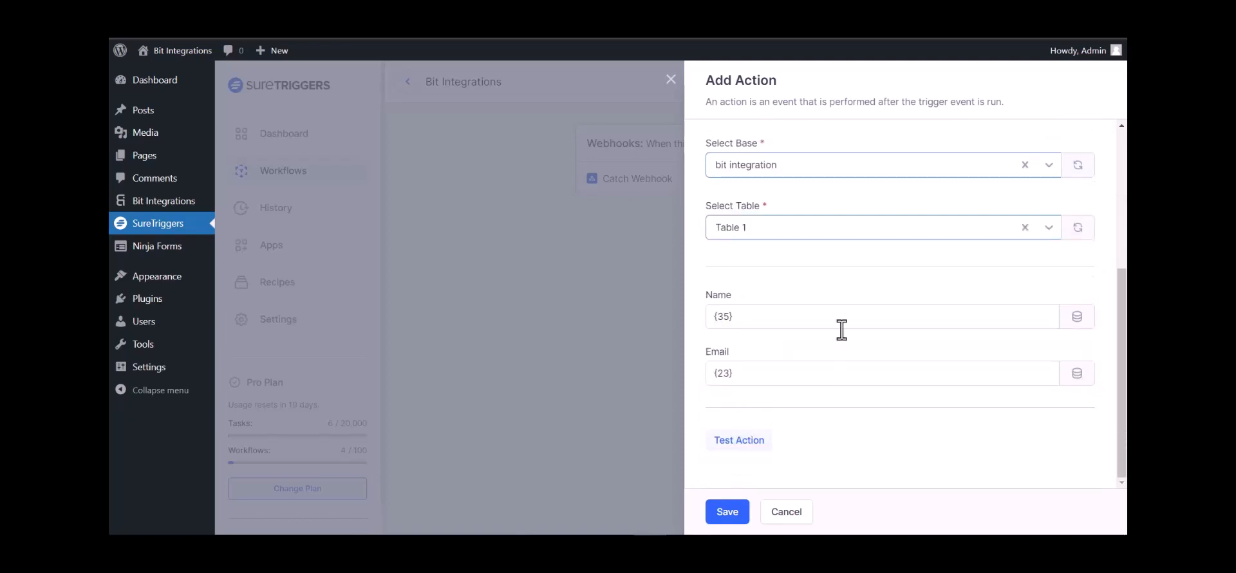
# - Test the AirTable action, save it, and publish the workflow as active
pyautogui.click(753, 441)
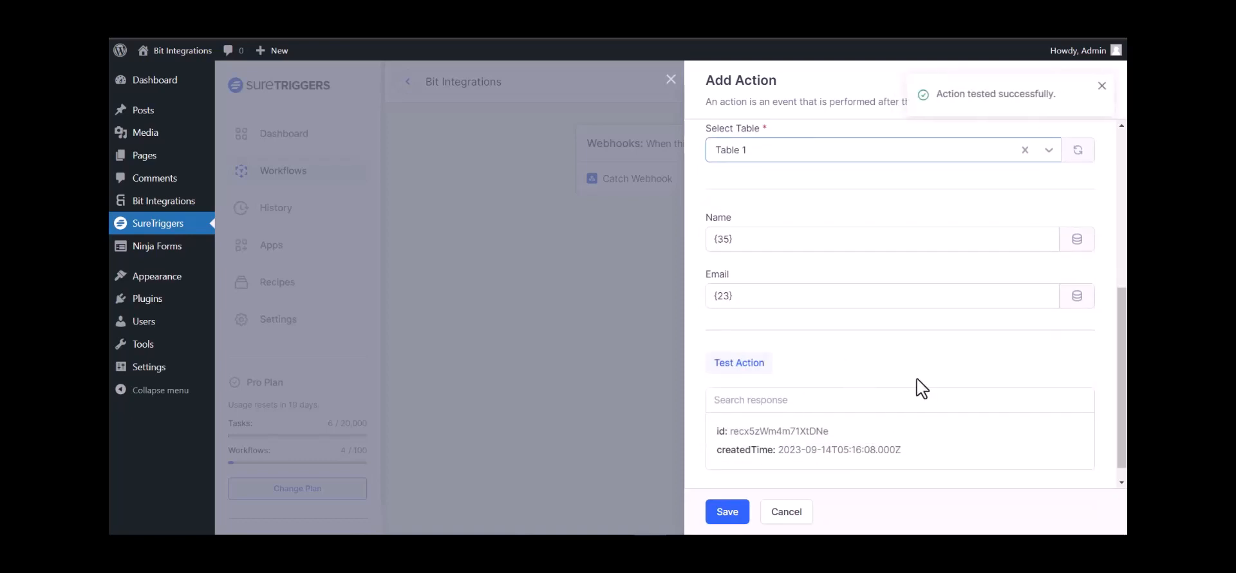
pyautogui.click(727, 512)
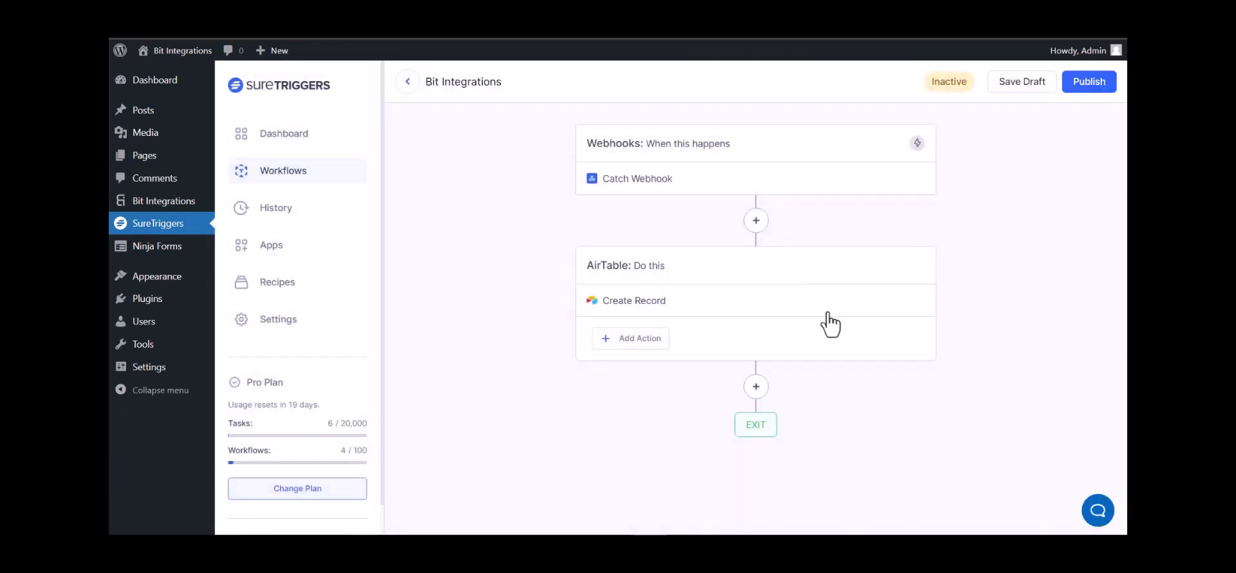
pyautogui.click(1086, 85)
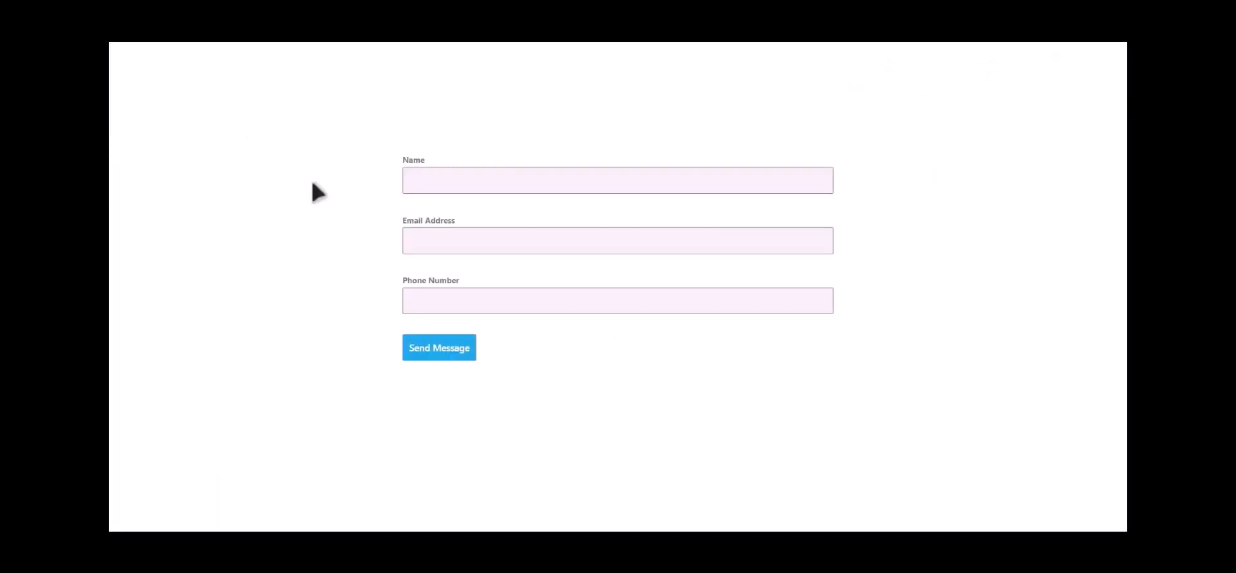
# - Fill the contact form with name 'Bit Integrations', an e-mail address and a phone number, and send it
pyautogui.click(514, 174)
pyautogui.write('Bit Integration')
pyautogui.write('s')
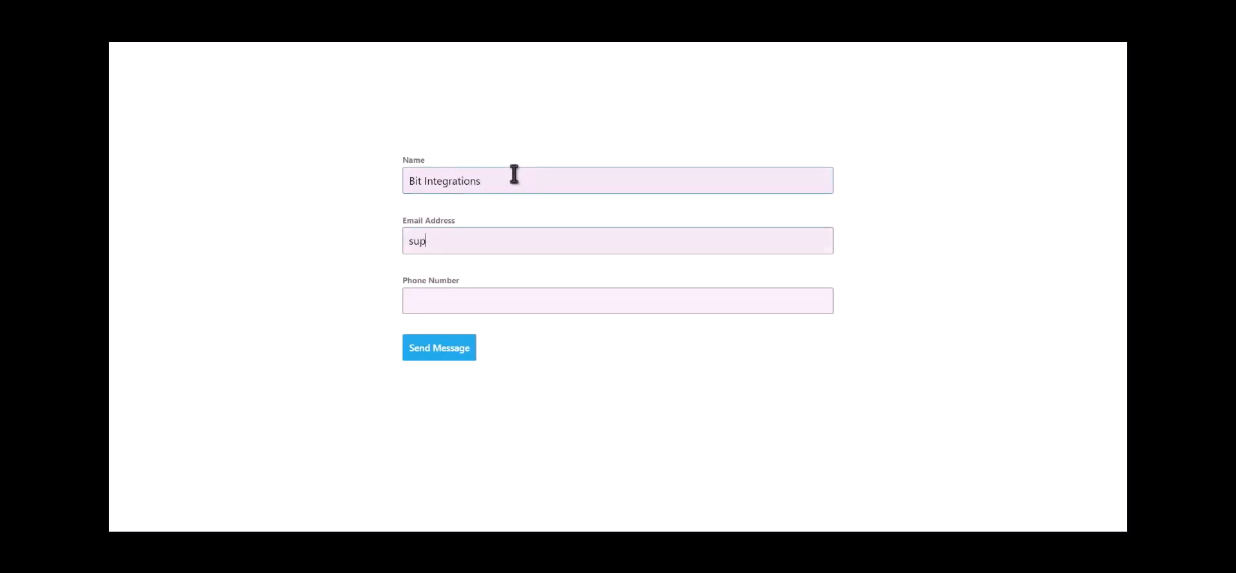
pyautogui.write('444555')
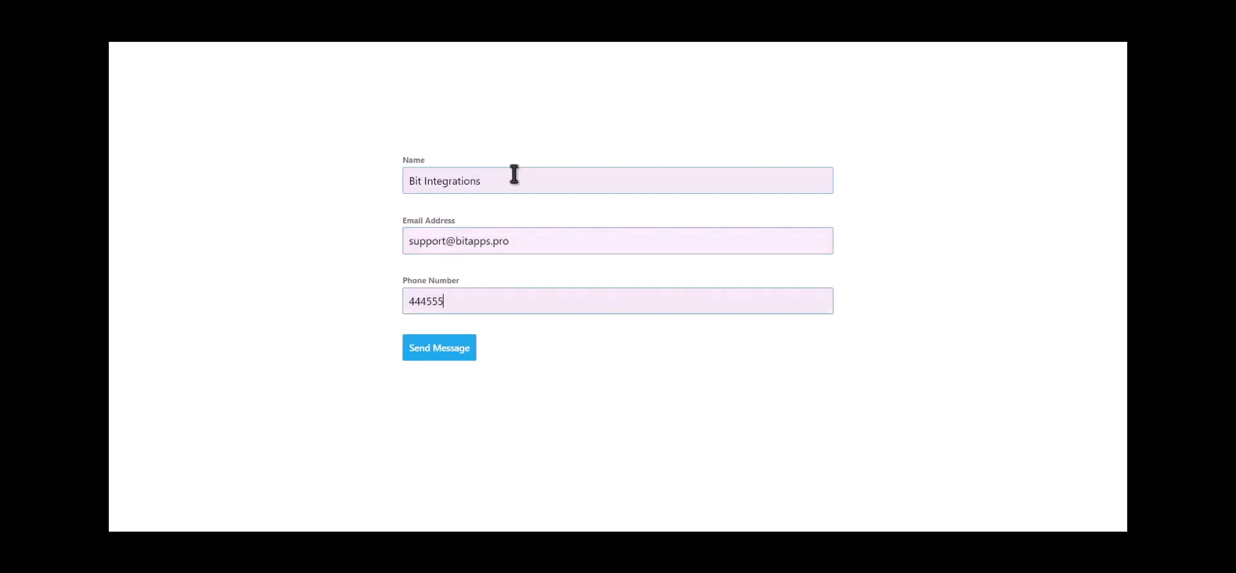
pyautogui.write('666')
pyautogui.click(458, 351)
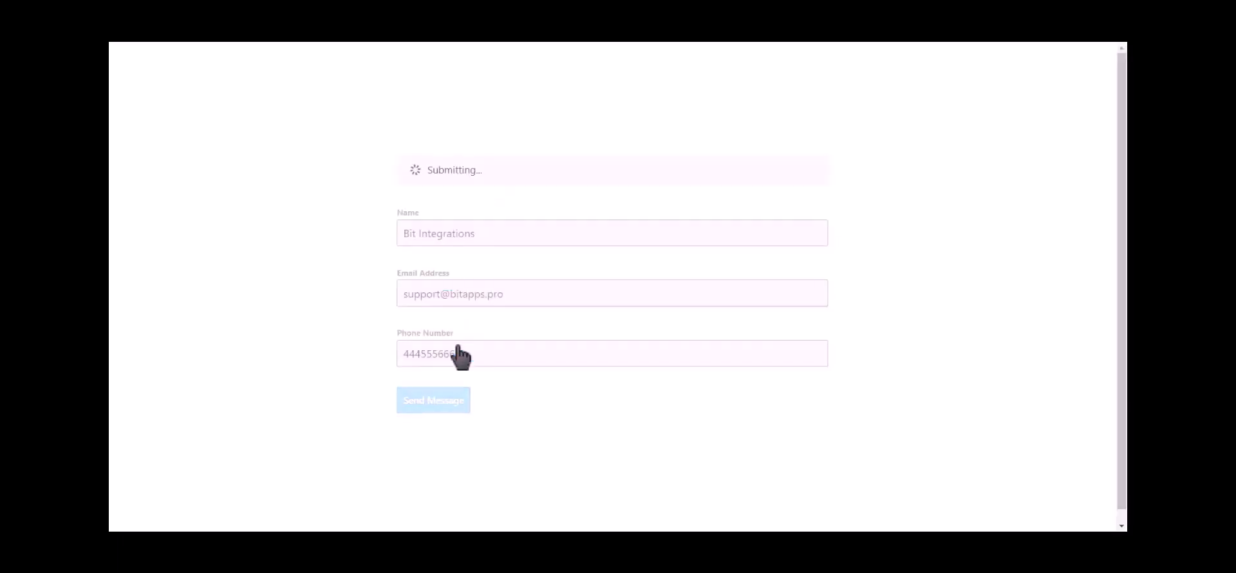